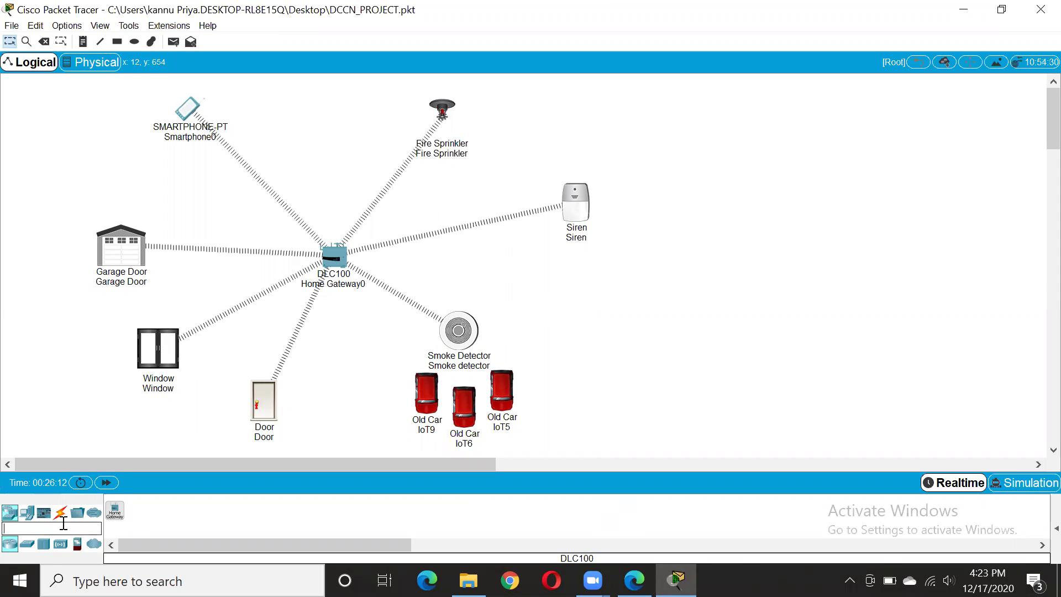
Place a Siren (IoT2) and a Fire Sprinkler (IoT3) on the right of the workspace
type("sire")
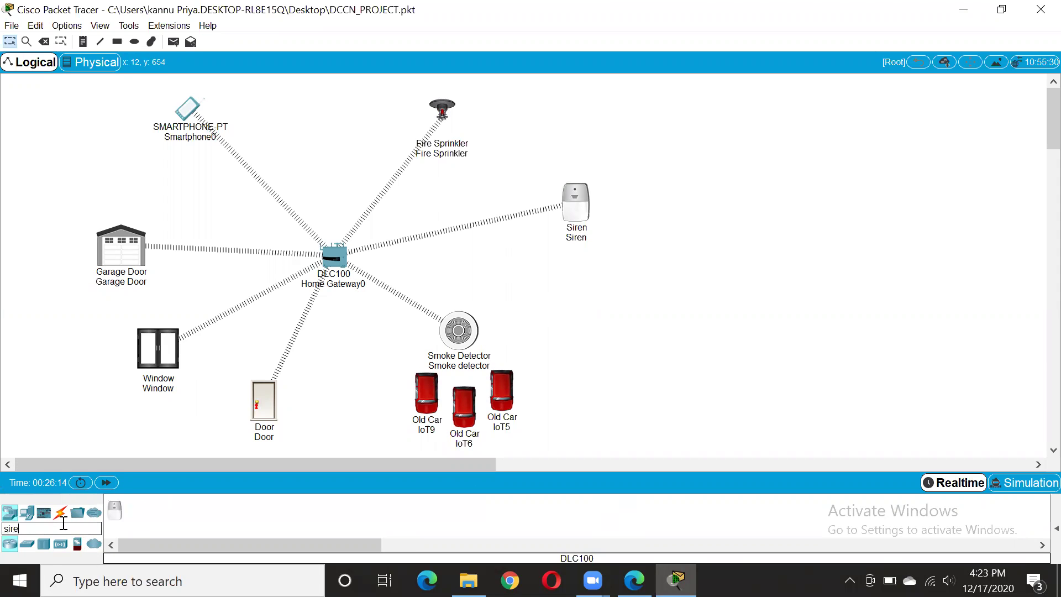
type("n")
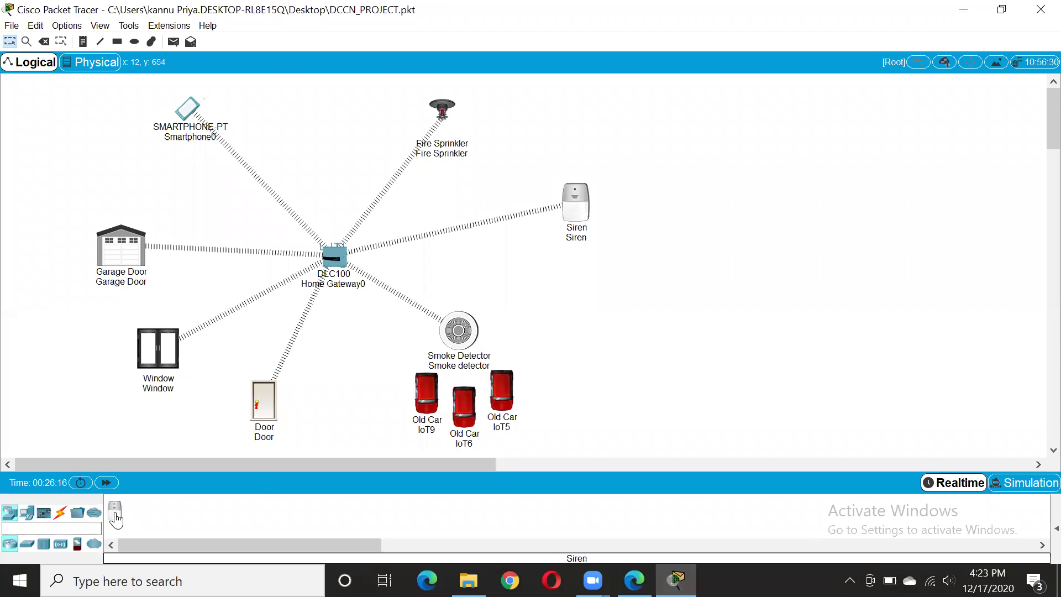
left_click_drag(114, 510, 741, 297)
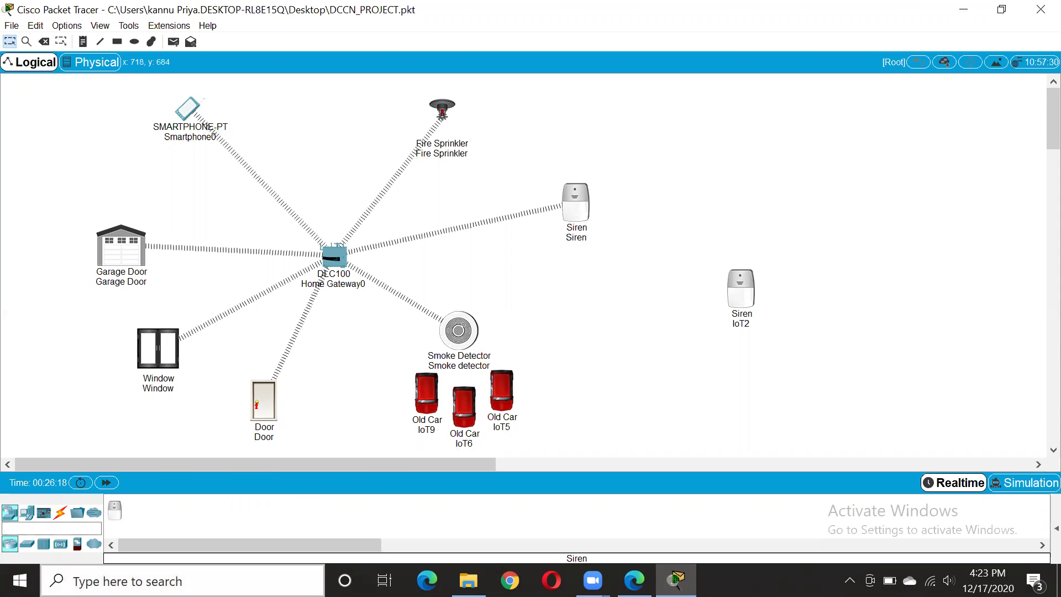
left_click(77, 526)
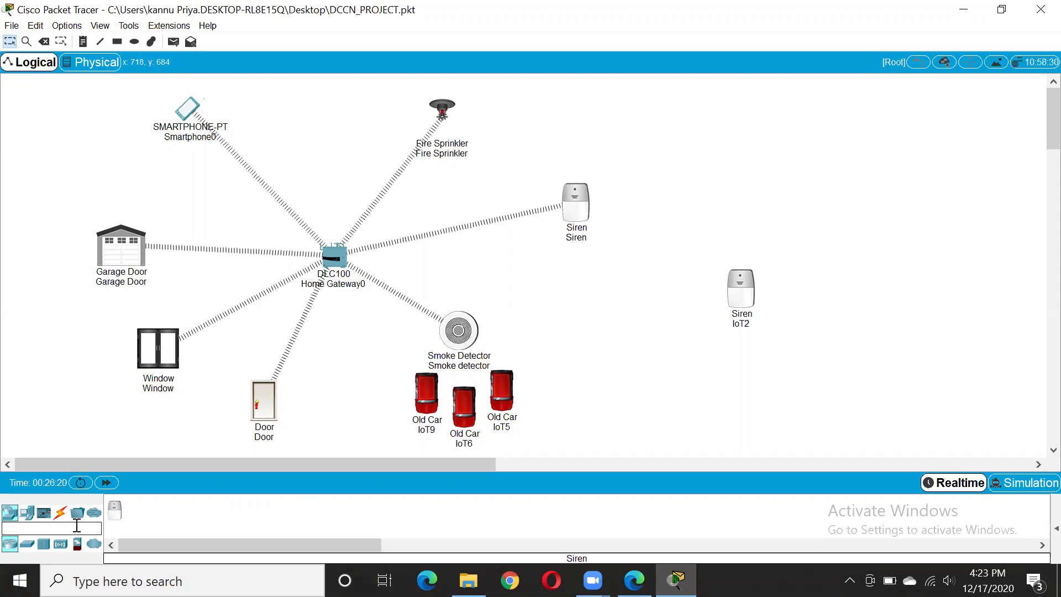
type("fire")
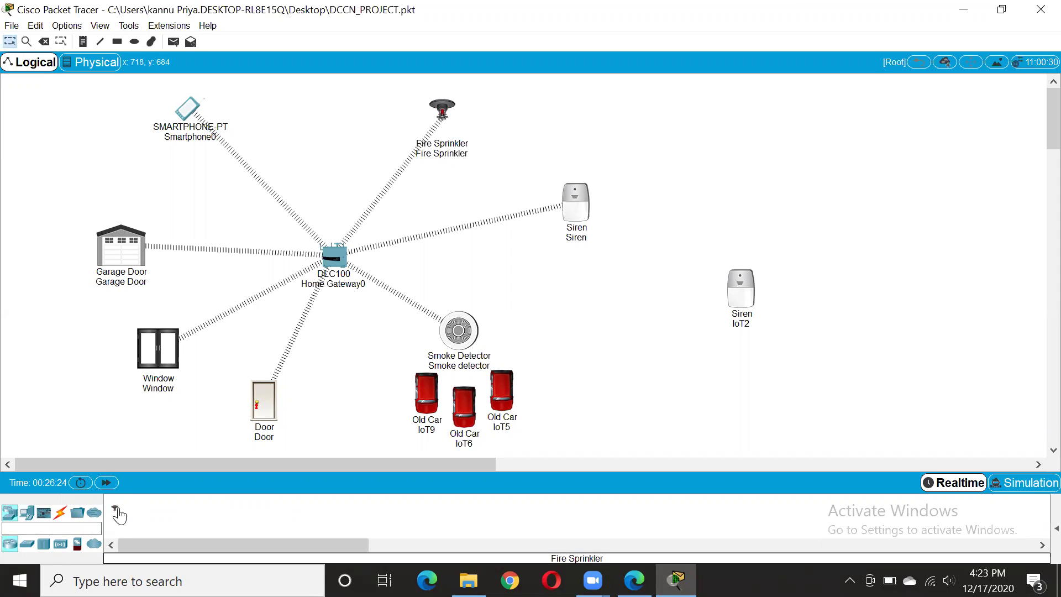
left_click_drag(116, 507, 779, 135)
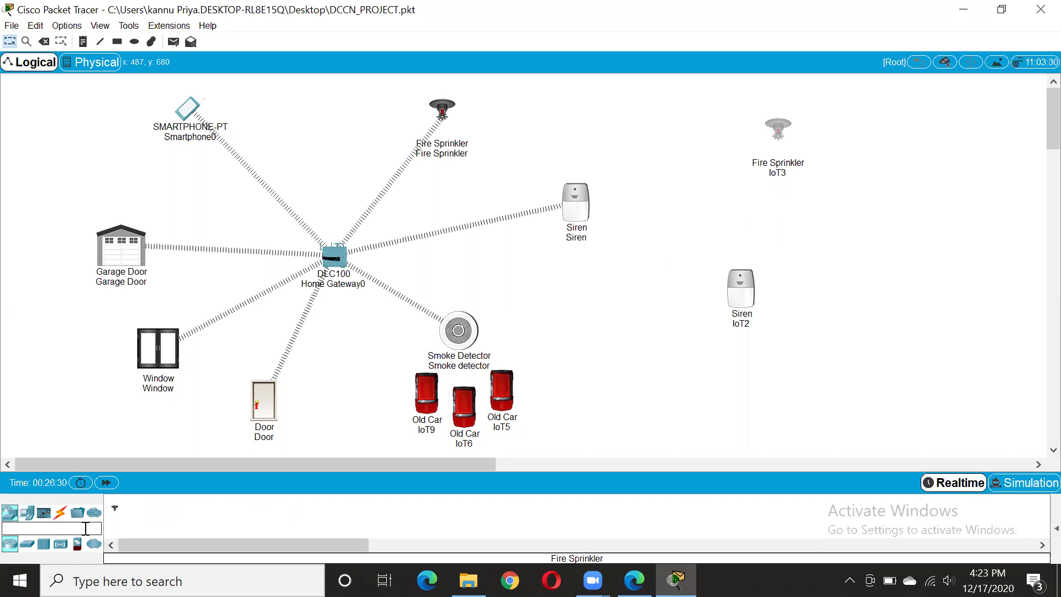
Place a Window device (IoT4) at the top right of the workspace
type("win")
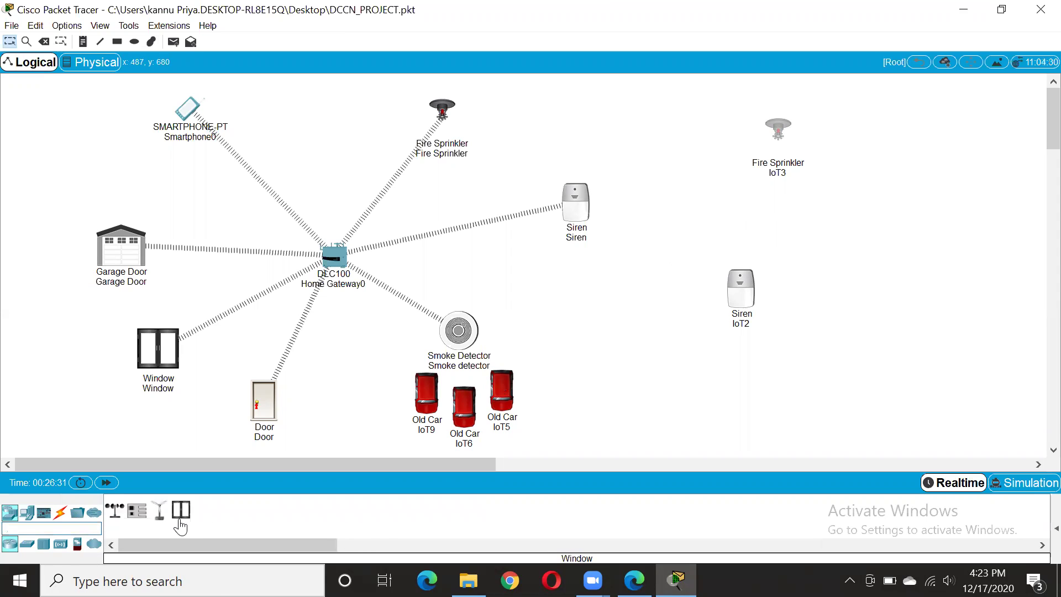
left_click_drag(181, 510, 485, 344)
left_click_drag(920, 175, 923, 175)
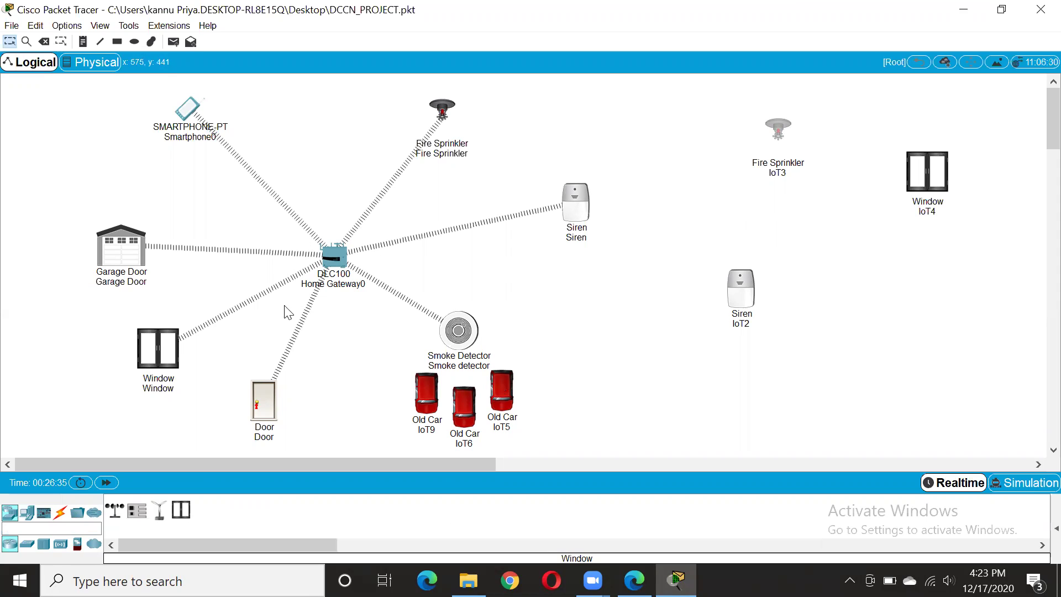
Place a DLC100 home gateway, Home Gateway2, next to the new window
left_click(59, 529)
type("dl")
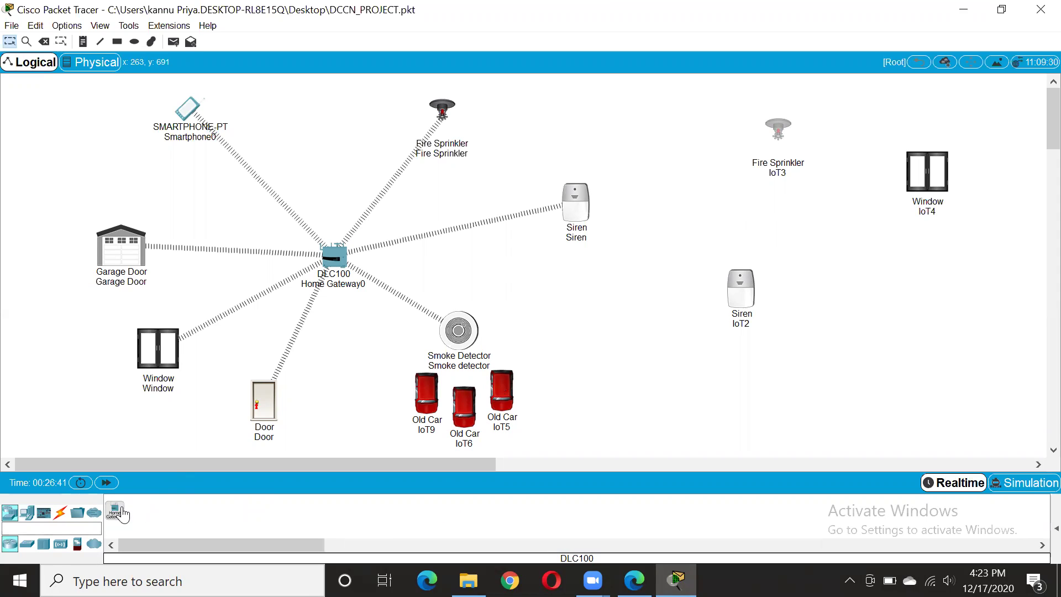
left_click_drag(116, 511, 658, 247)
left_click_drag(857, 227, 860, 227)
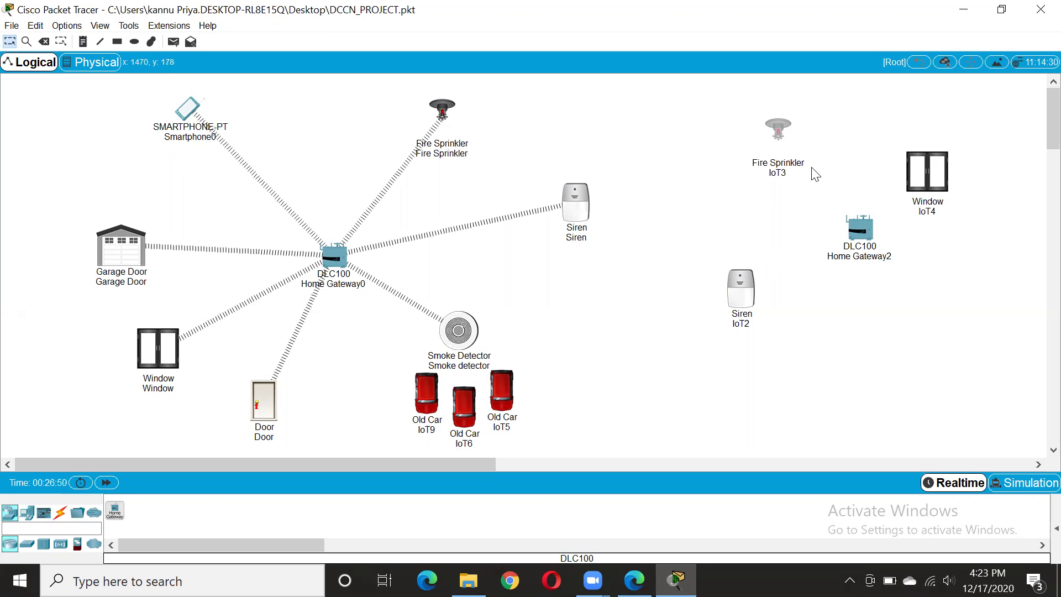
left_click(862, 231)
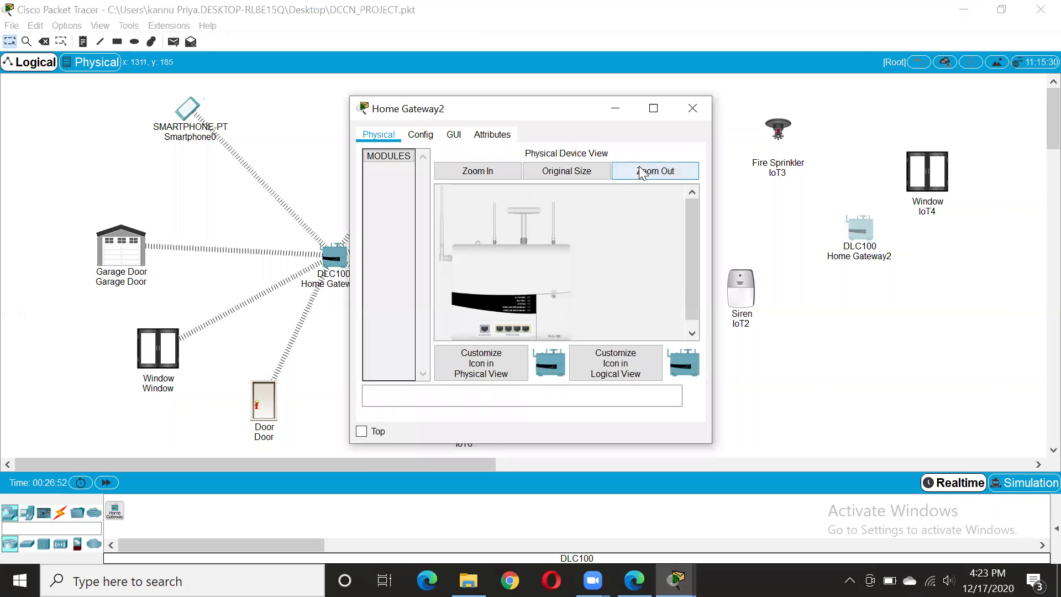
left_click(421, 140)
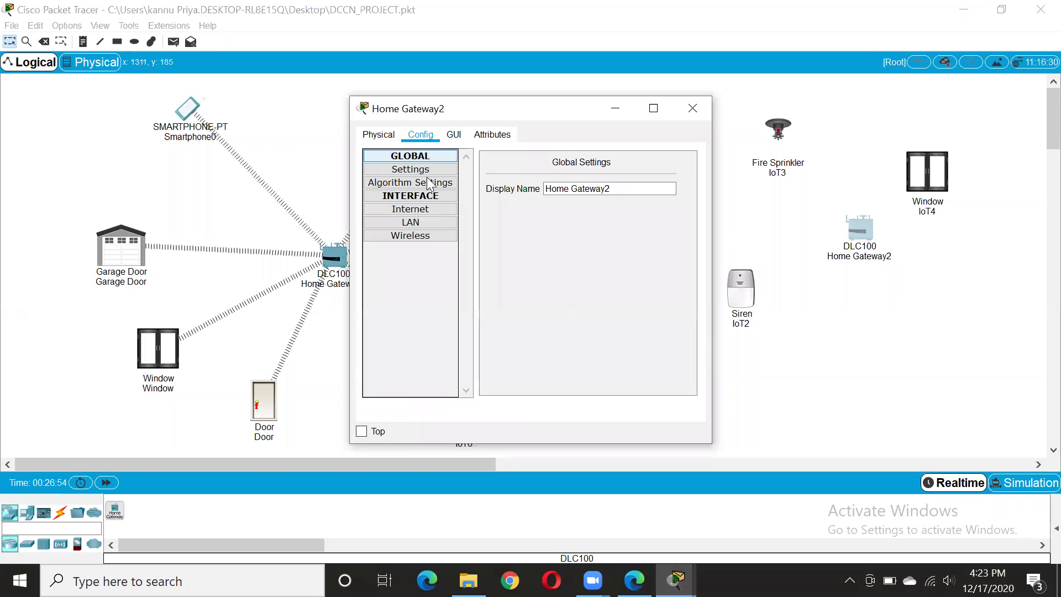
left_click(434, 234)
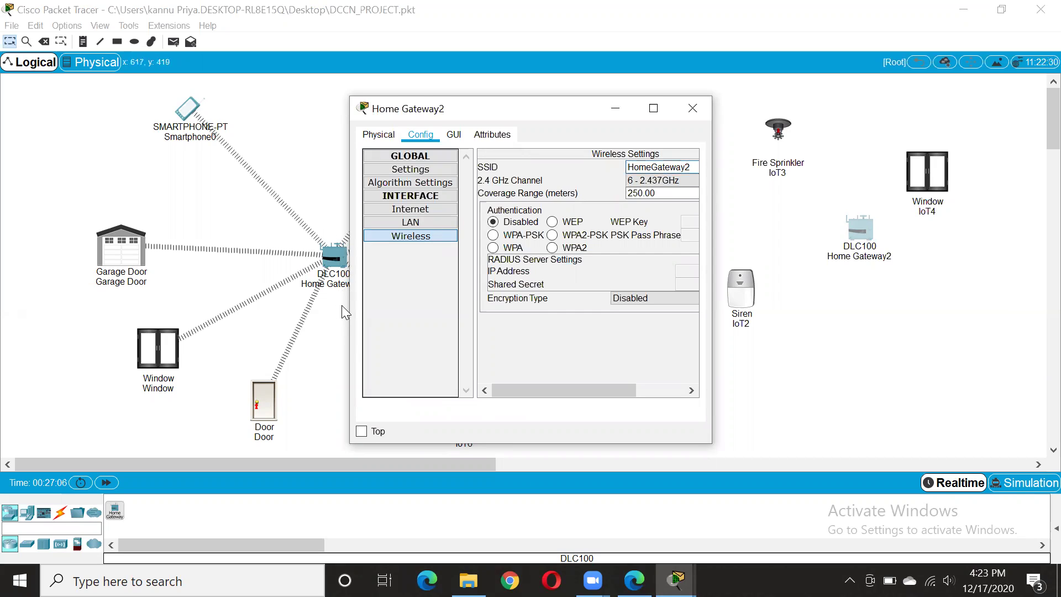
left_click(682, 111)
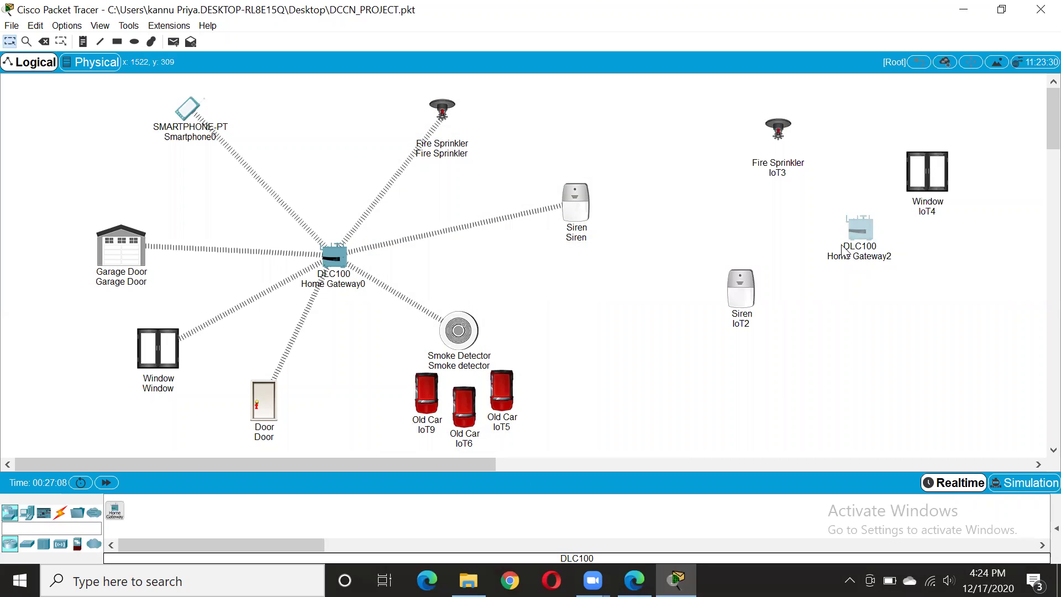
Give window IoT4 the PT-IOT-NM-1W wireless network adapter
left_click(925, 177)
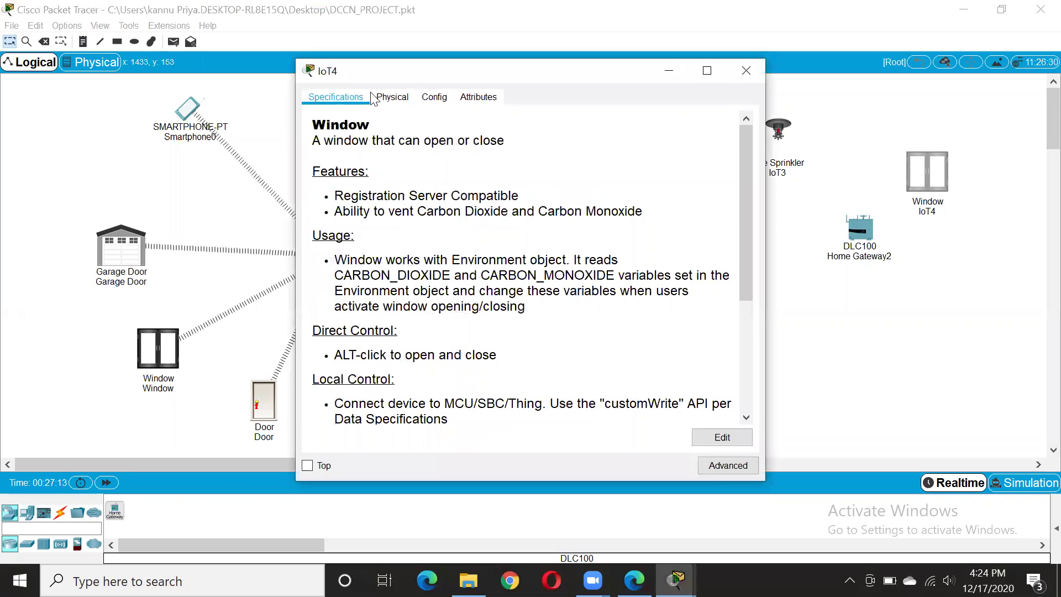
left_click(732, 465)
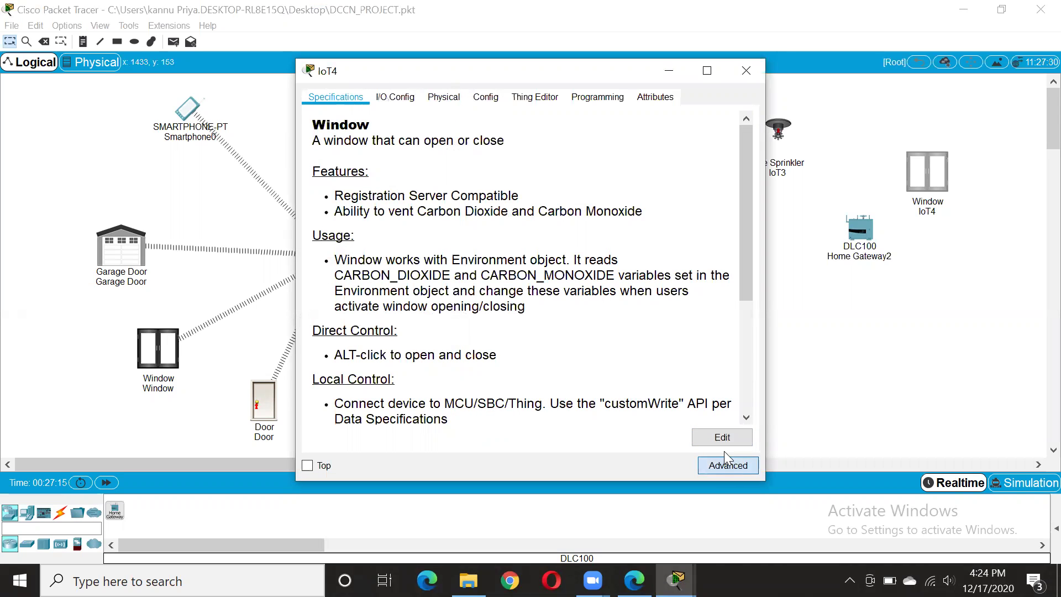
left_click(404, 103)
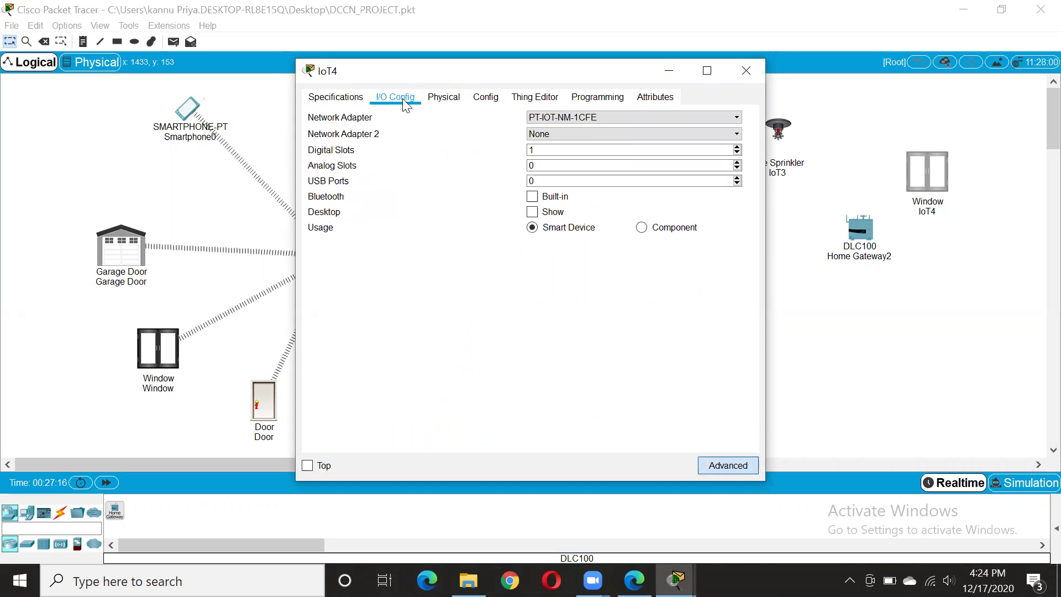
left_click(602, 122)
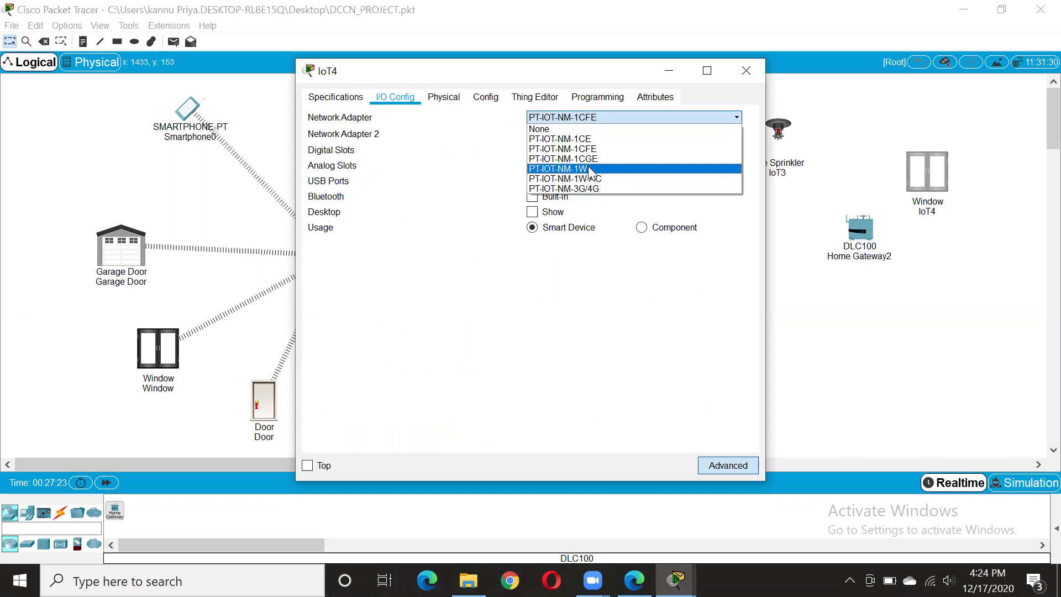
left_click(601, 168)
Rename the device's display name from IoT4 to 'window'
left_click(478, 102)
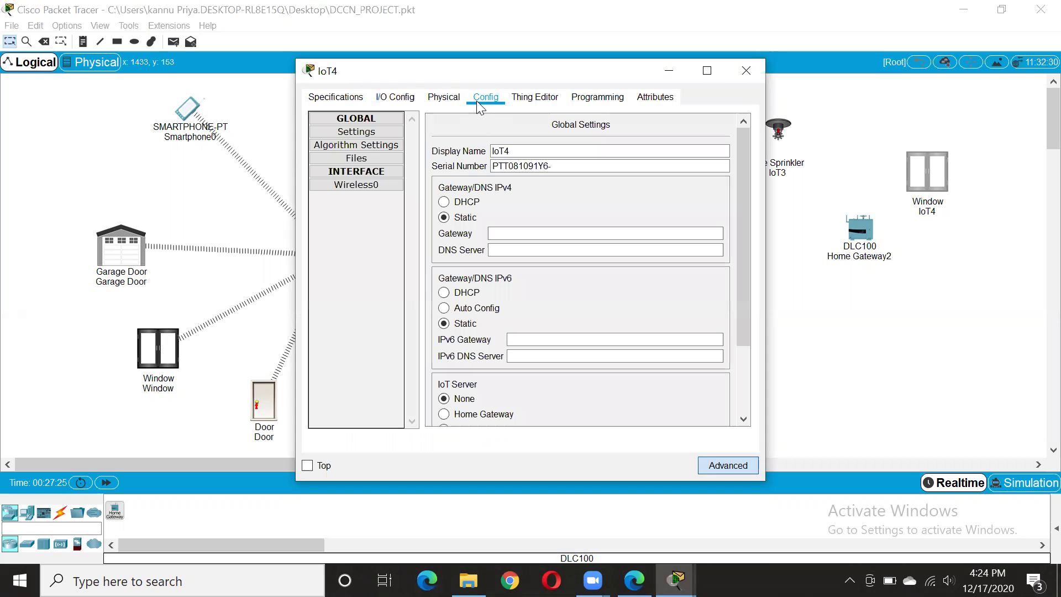
left_click(519, 150)
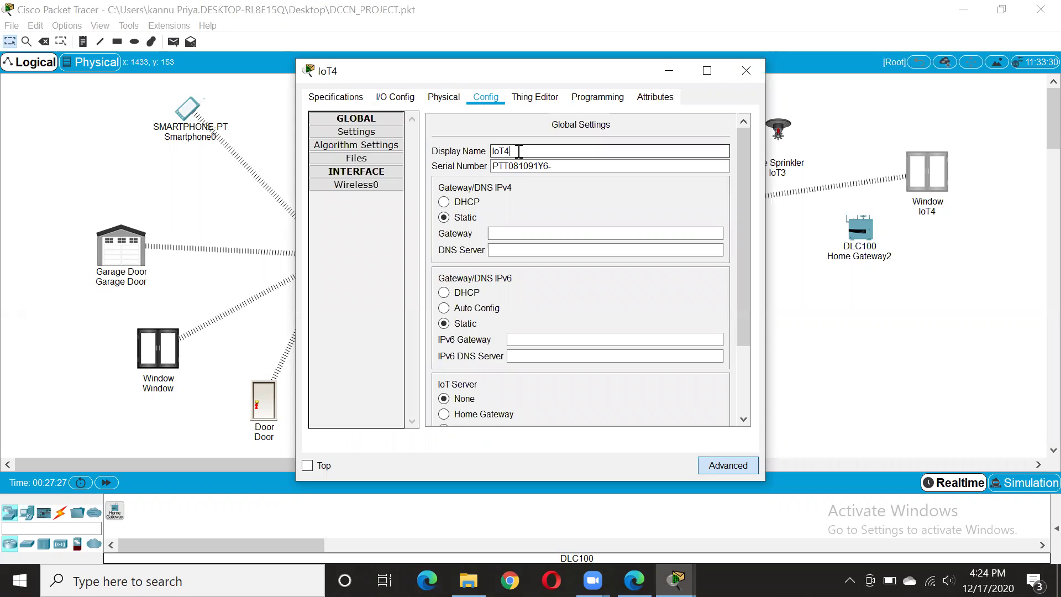
key("BackSpace")
type("window")
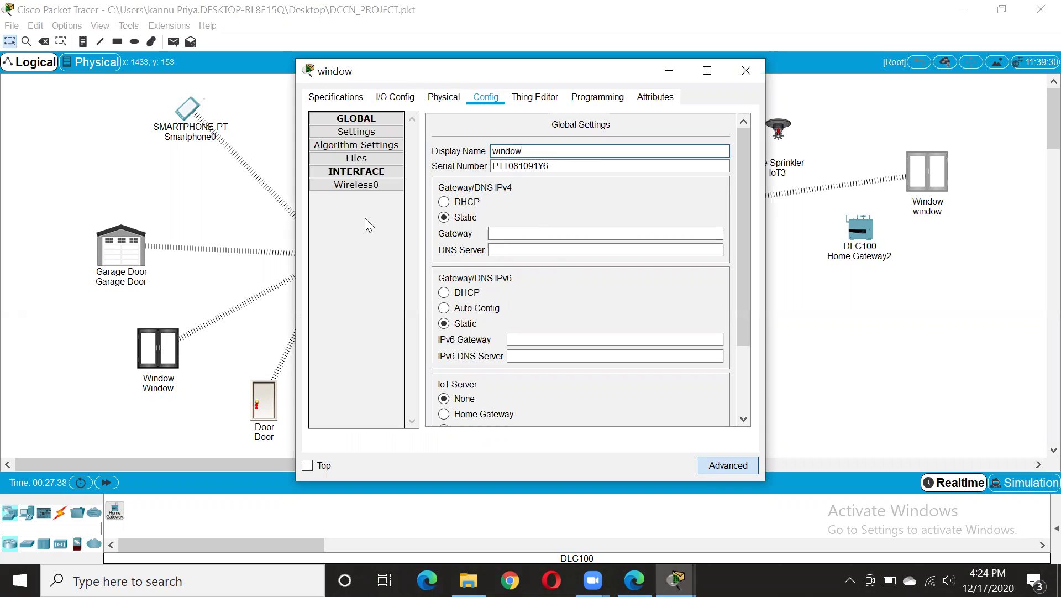
Confirm its Wireless0 SSID is HomeGateway2 and move it beside Home Gateway2
left_click(366, 190)
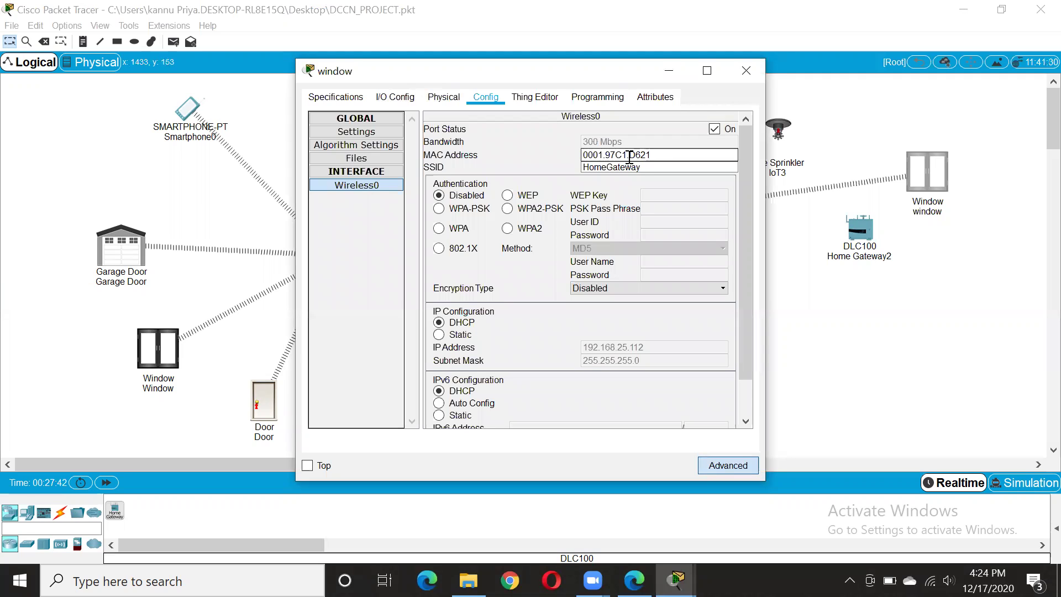
left_click(664, 167)
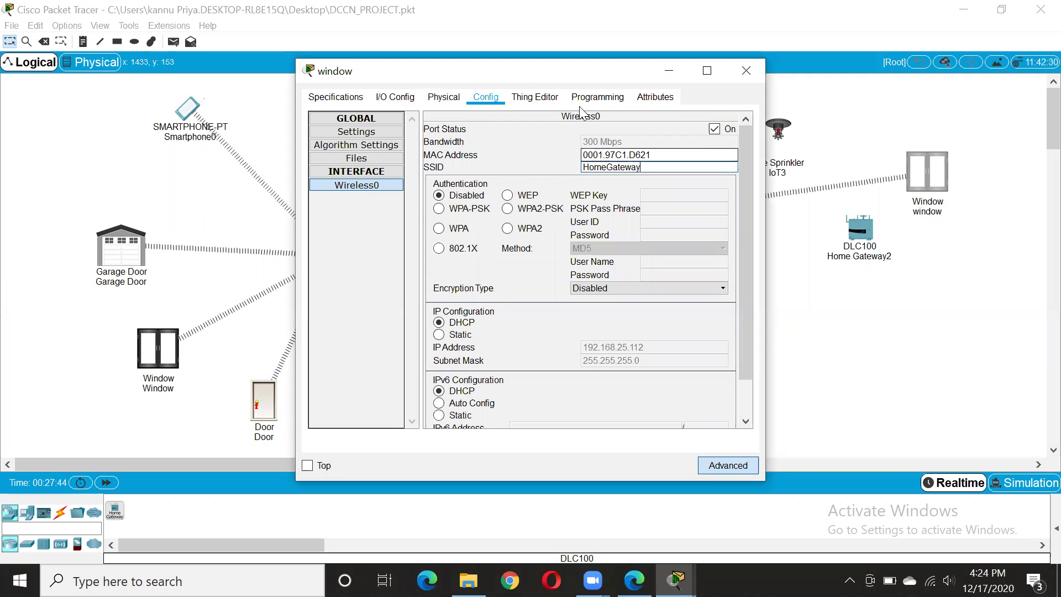
left_click_drag(568, 76, 366, 351)
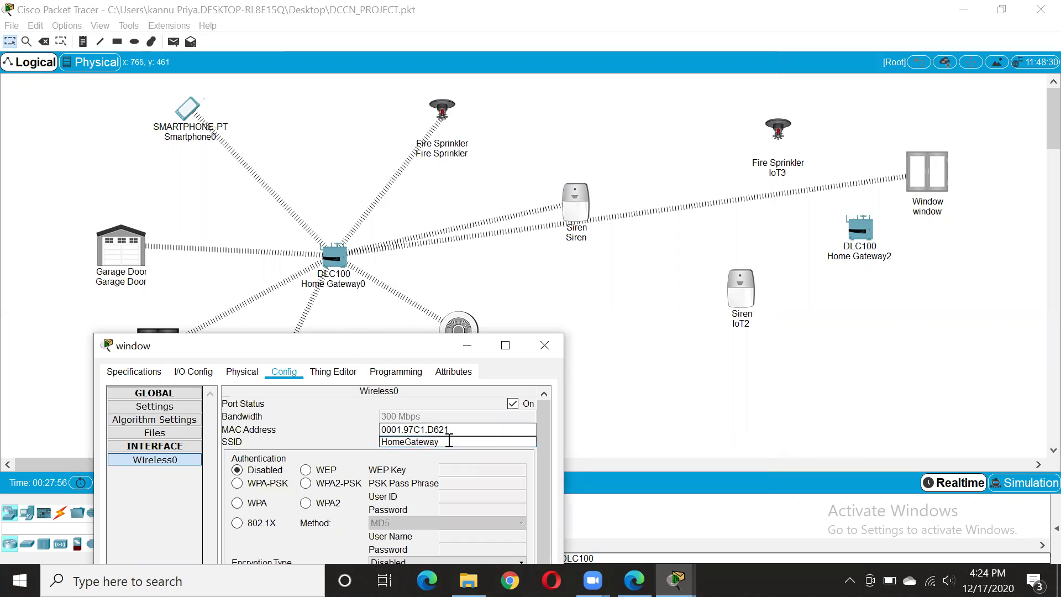
left_click(535, 354)
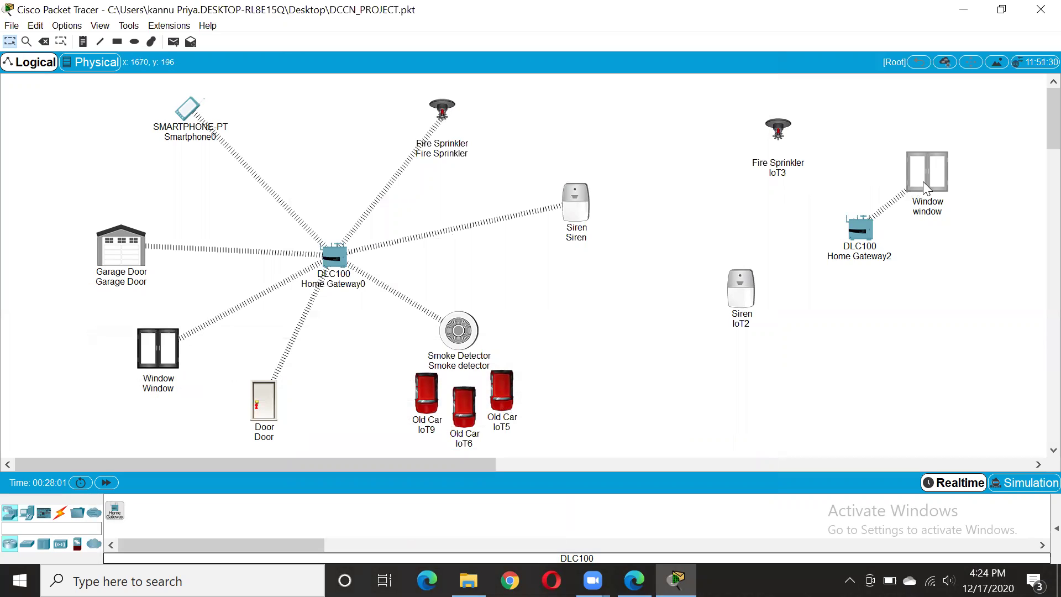
left_click_drag(923, 182, 939, 148)
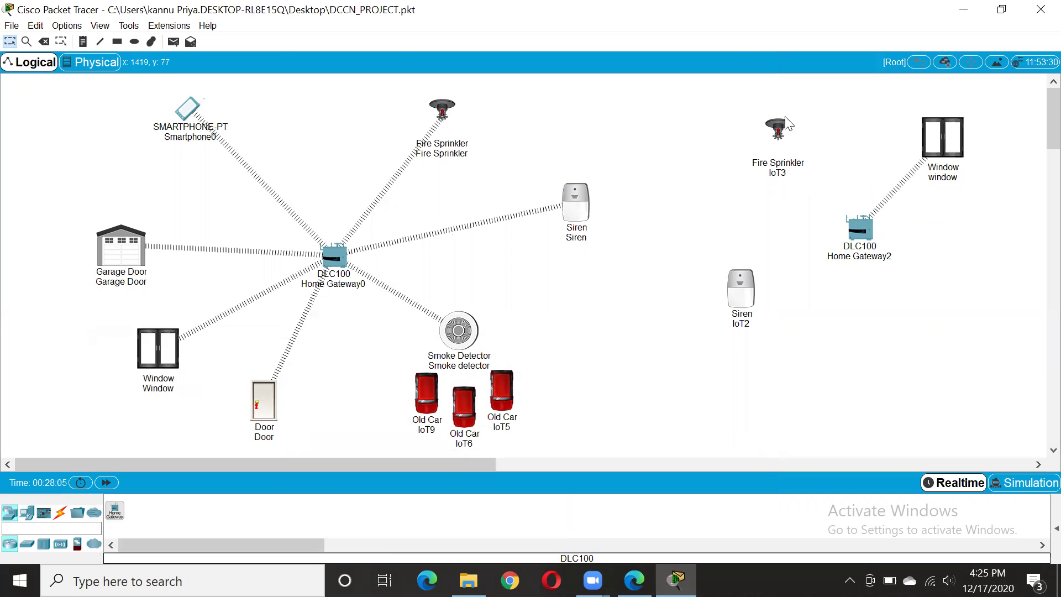
Give sprinkler IoT3 the PT-IOT-NM-1W wireless network adapter
left_click(780, 134)
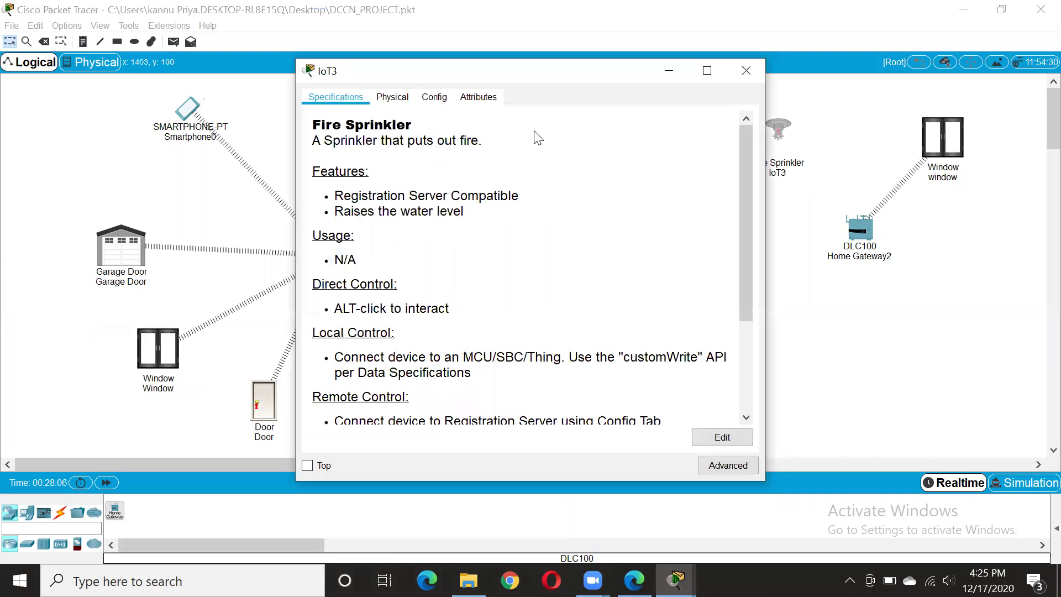
left_click(730, 470)
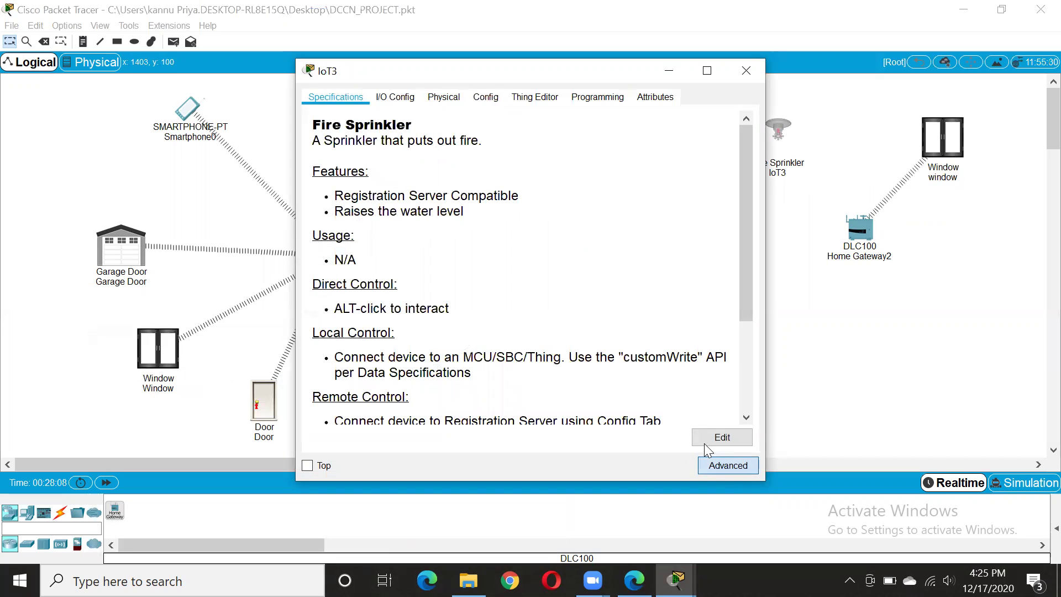
left_click(410, 102)
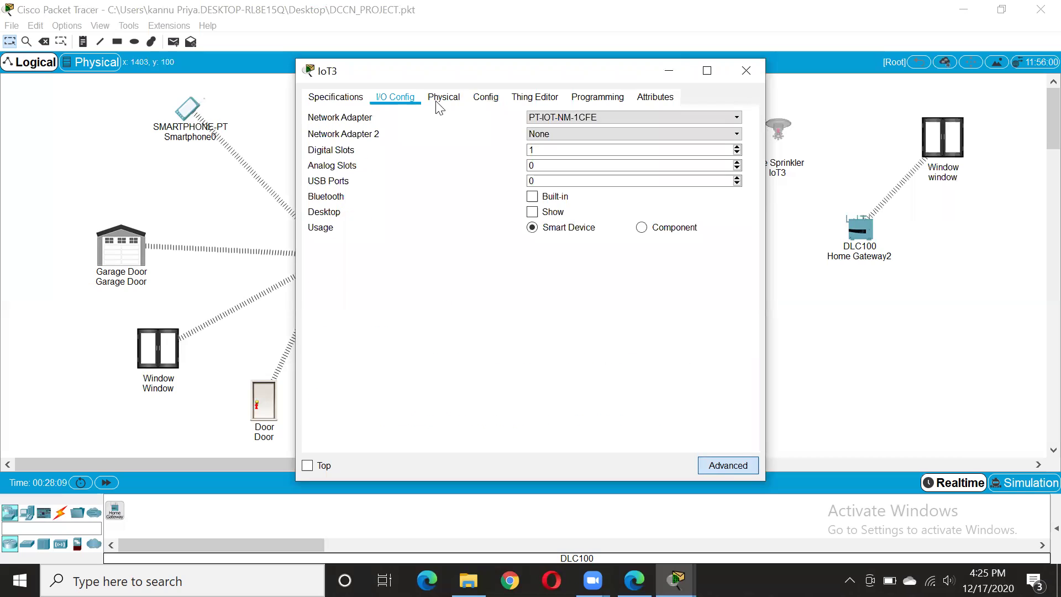
left_click(578, 117)
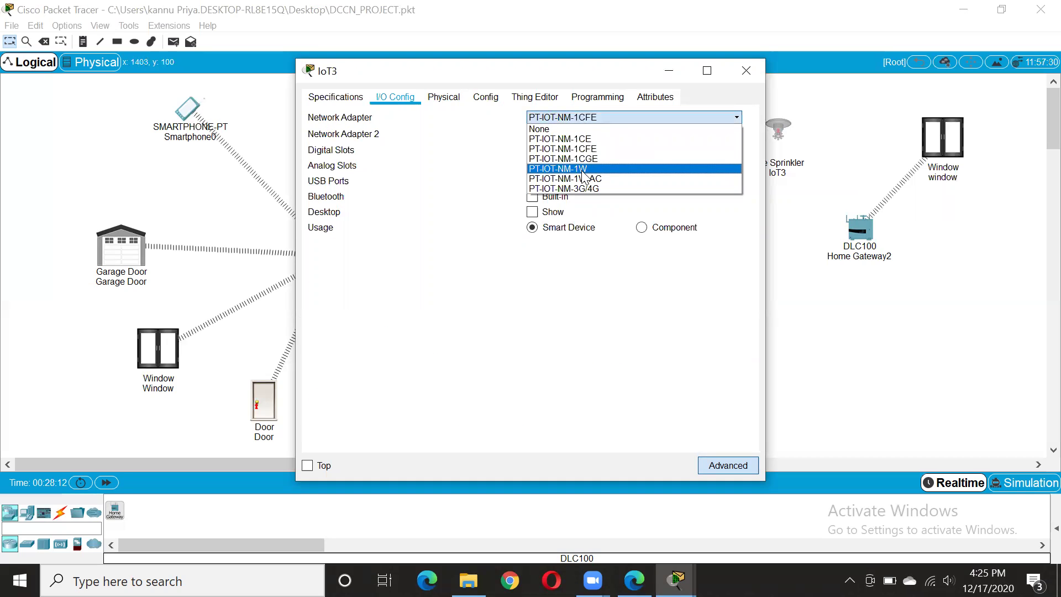
left_click(582, 169)
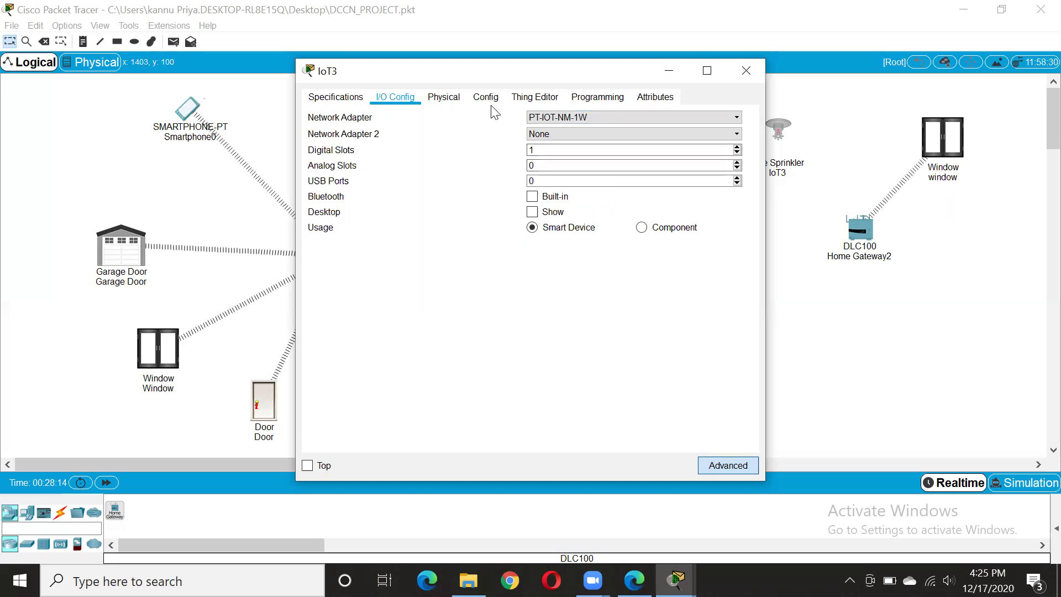
Rename the sprinkler's display name from IoT3 to 'fire sprinkler'
left_click(486, 97)
left_click(526, 150)
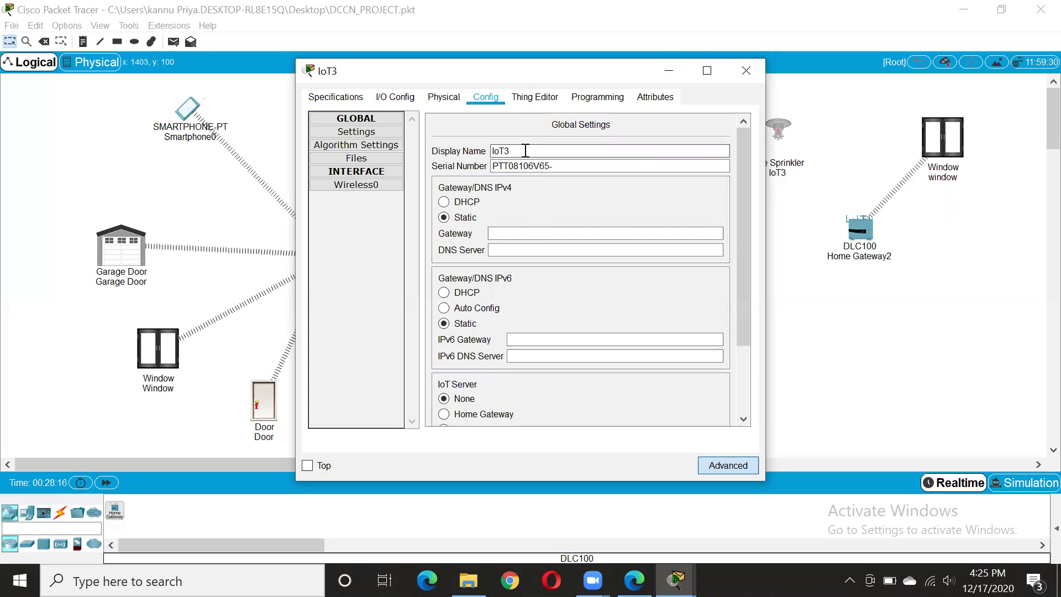
key("BackSpace")
key("BackSpace")
key("BackSpace")
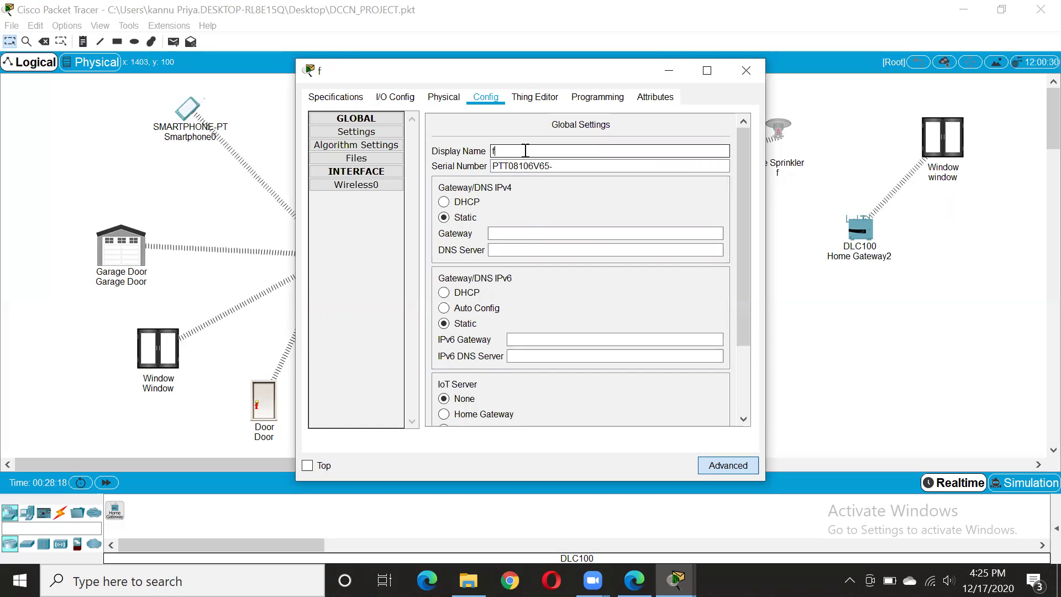
type("fire sprinkler")
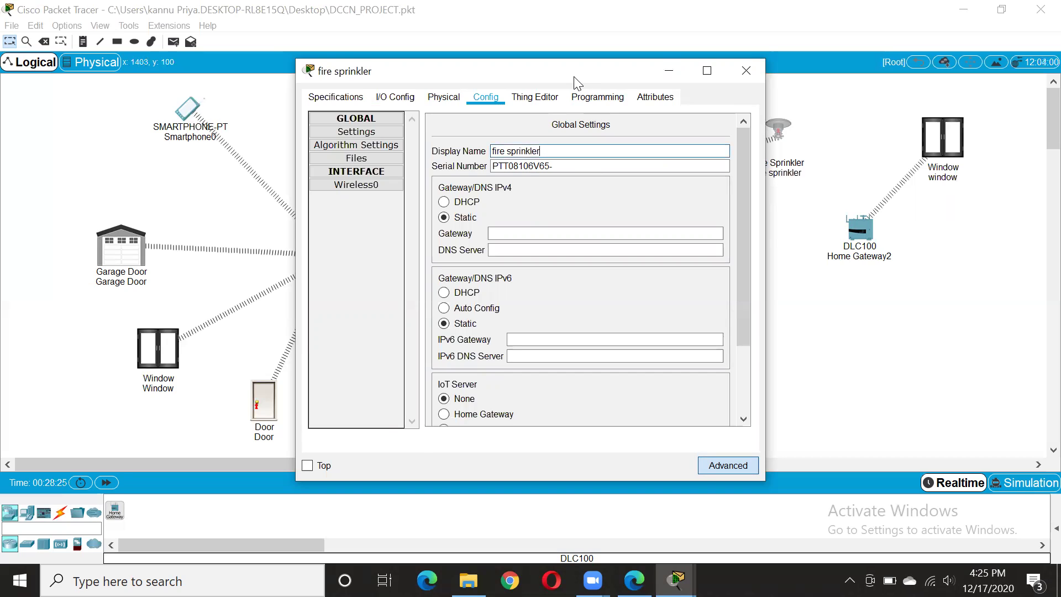
Review the sprinkler's Wireless0 interface joining HomeGateway2, then close its settings
left_click_drag(575, 77, 381, 124)
left_click(193, 229)
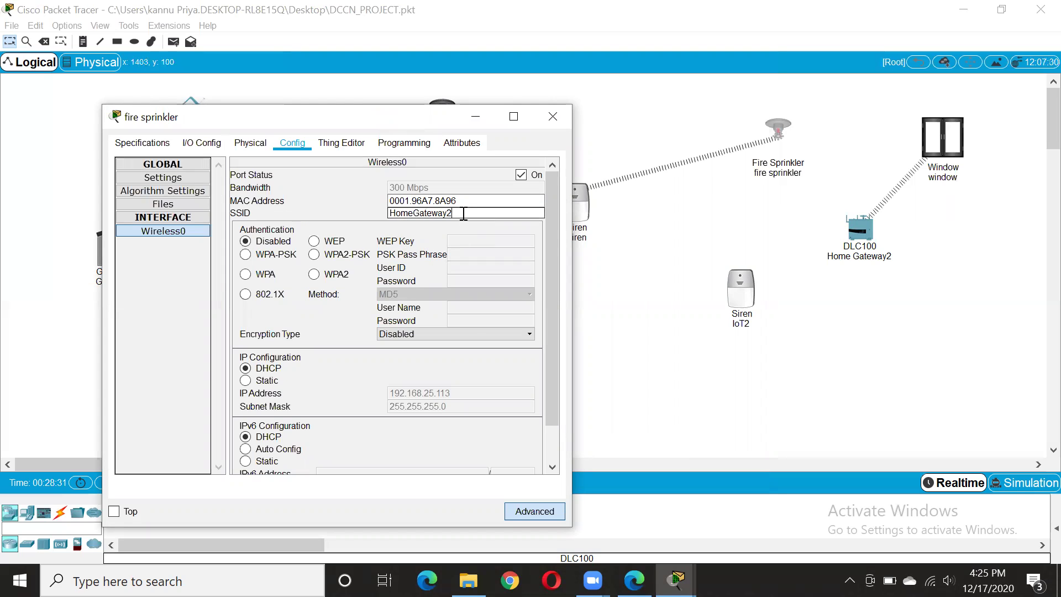
left_click(553, 116)
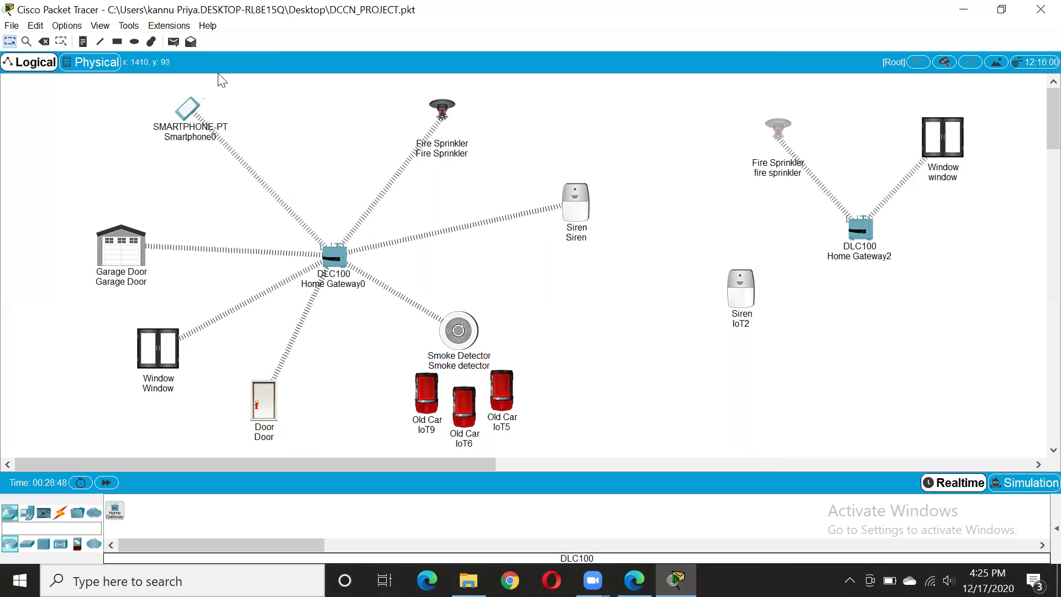
left_click(779, 126)
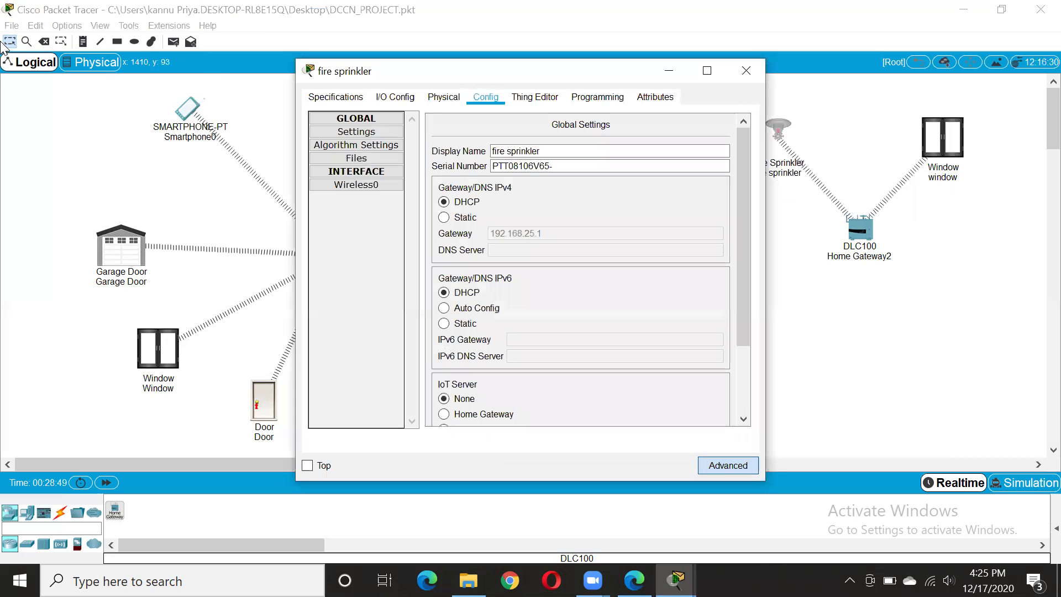
Delete the extra fire sprinkler, Home Gateway2, the right-hand window and Siren IoT2
left_click(743, 73)
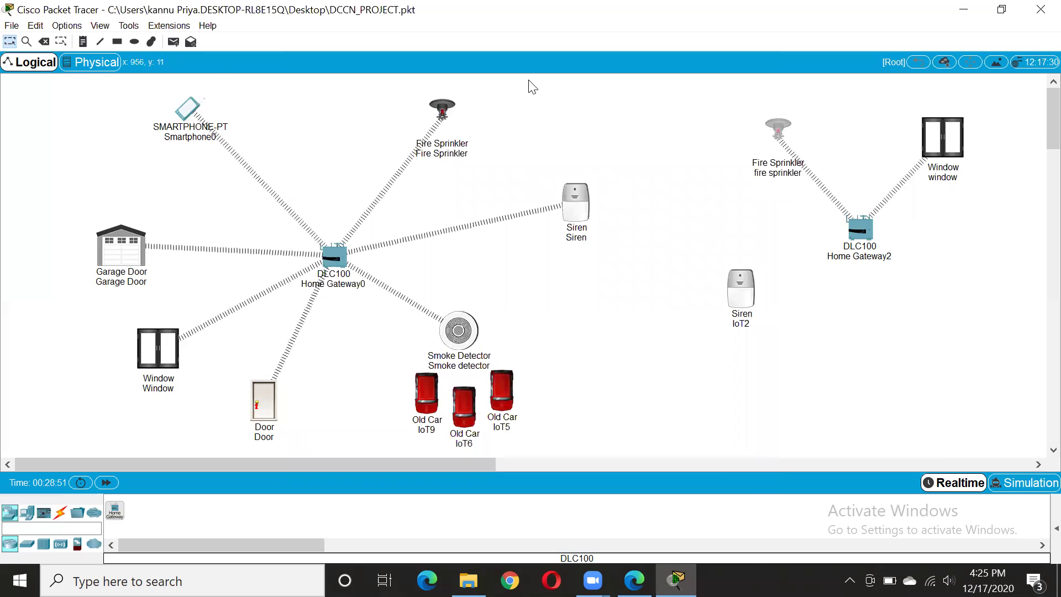
left_click(44, 42)
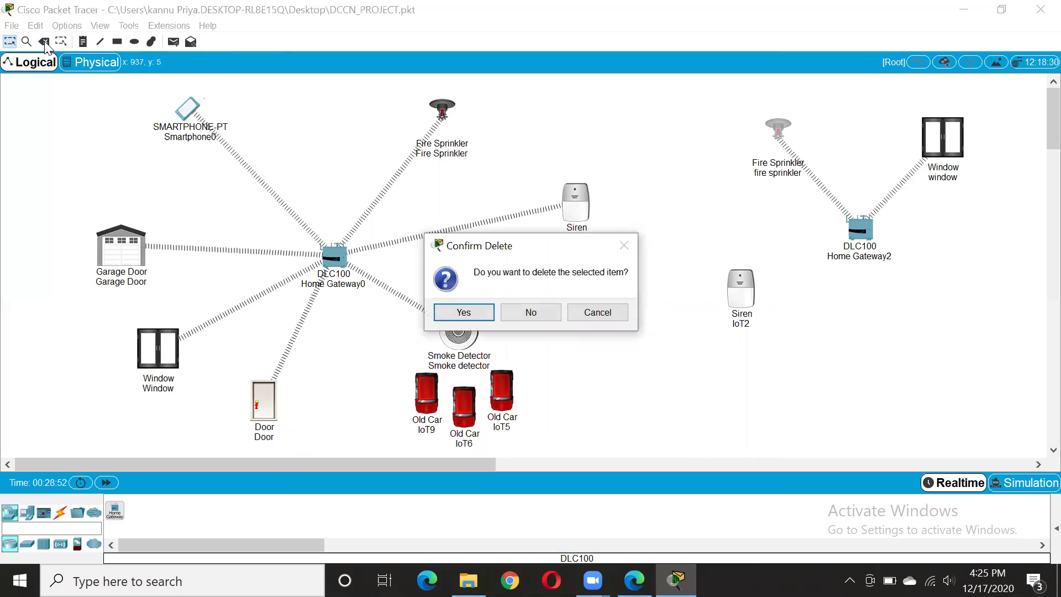
left_click(463, 312)
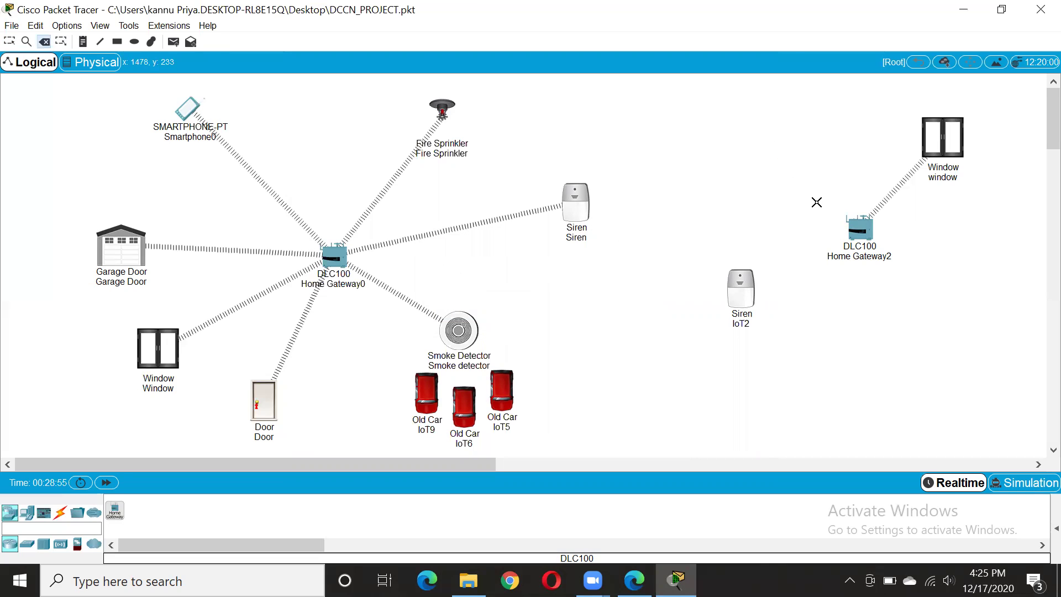
mouse_move(859, 230)
left_click(860, 230)
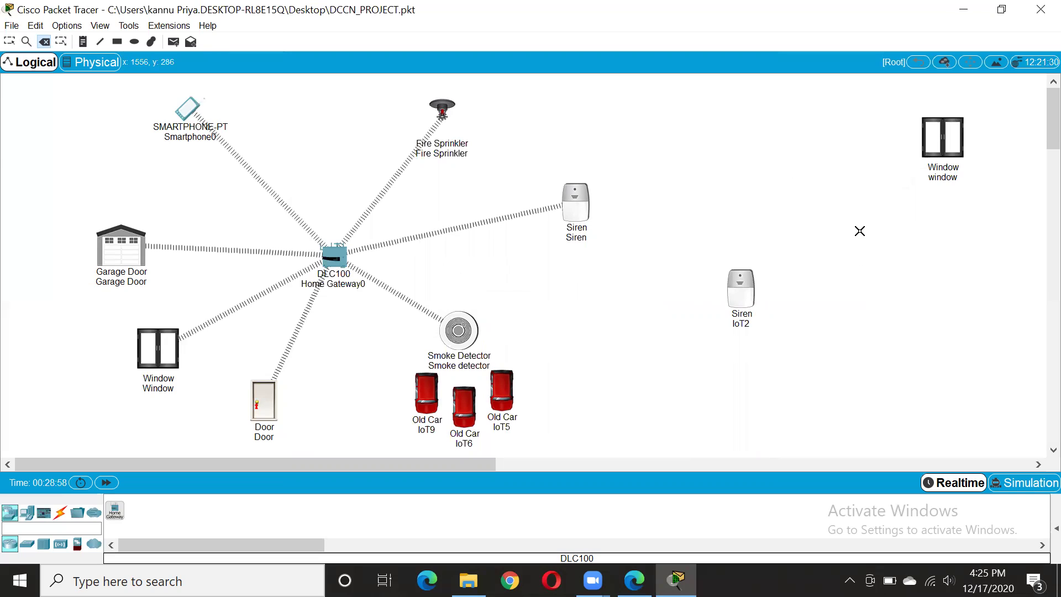
left_click(936, 143)
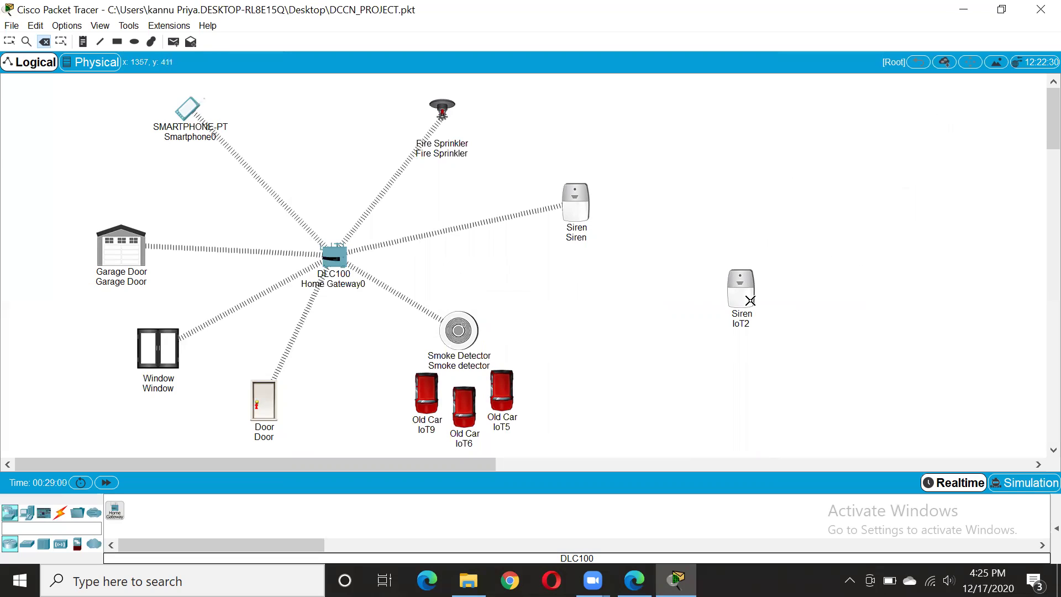
left_click(751, 301)
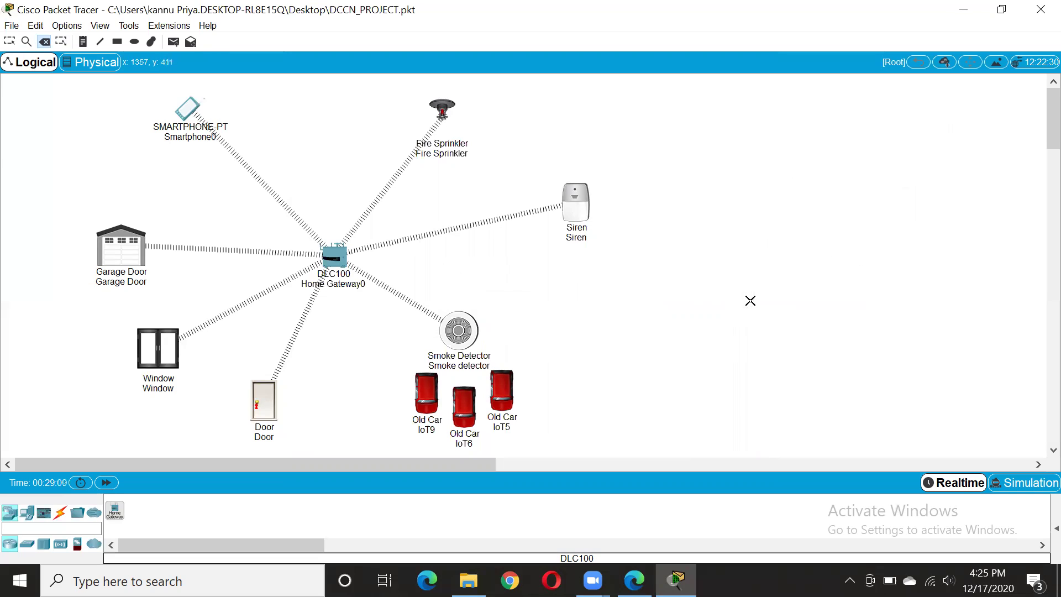
left_click(10, 42)
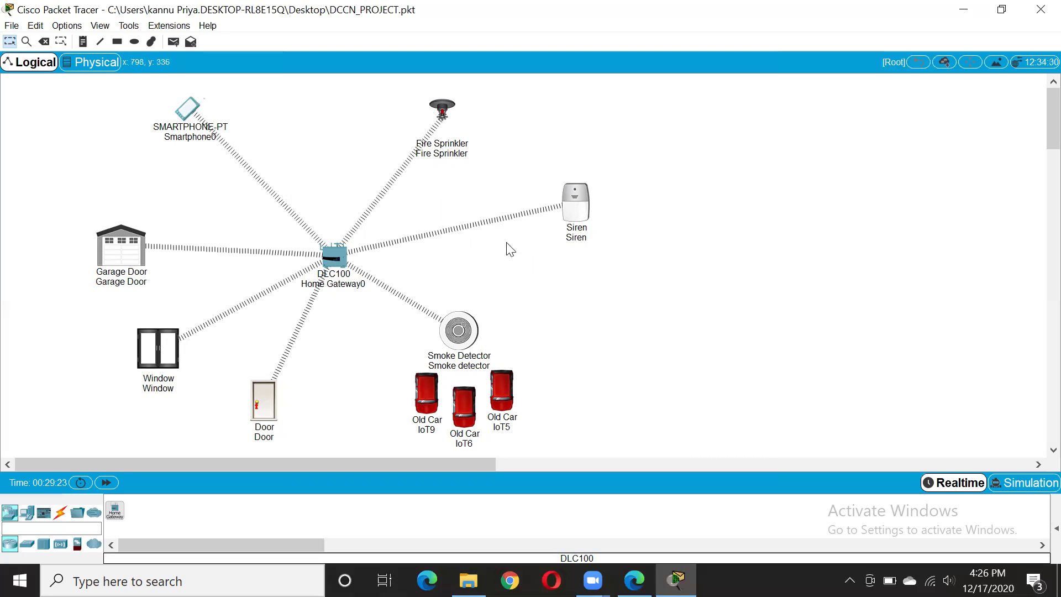
left_click(580, 219)
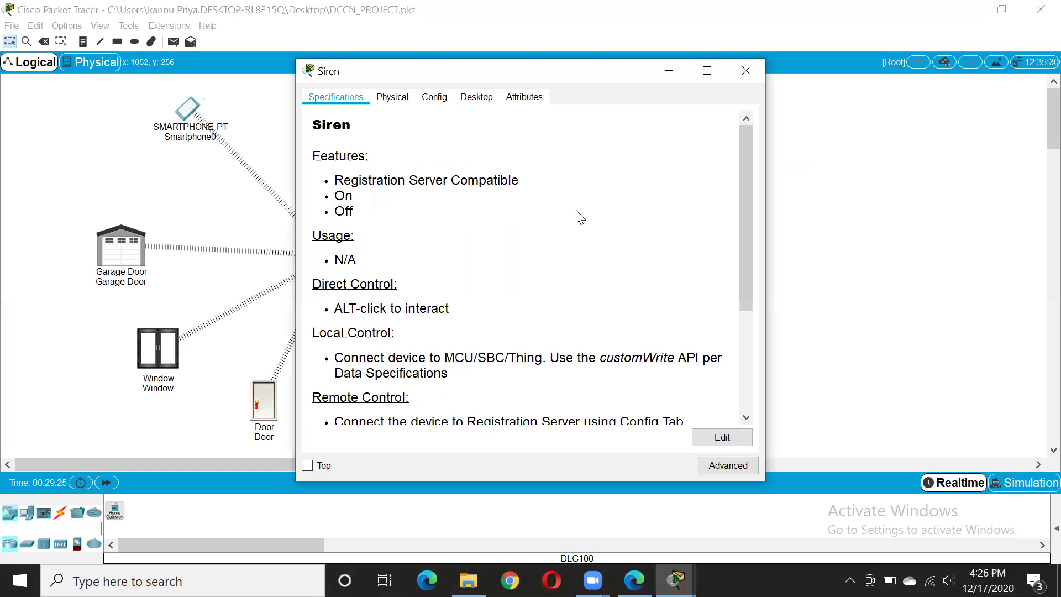
left_click(728, 465)
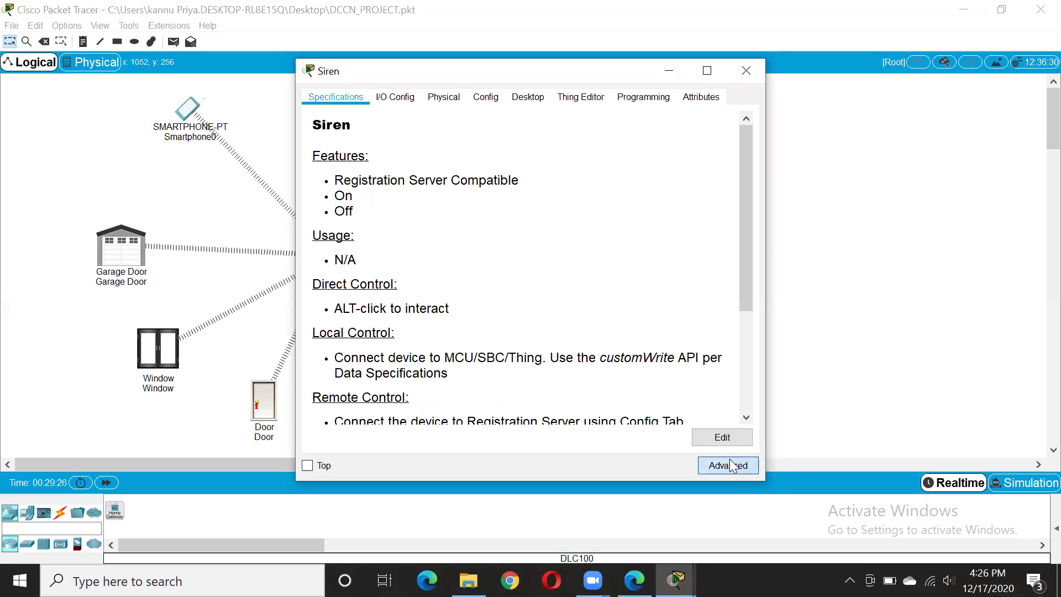
left_click(396, 99)
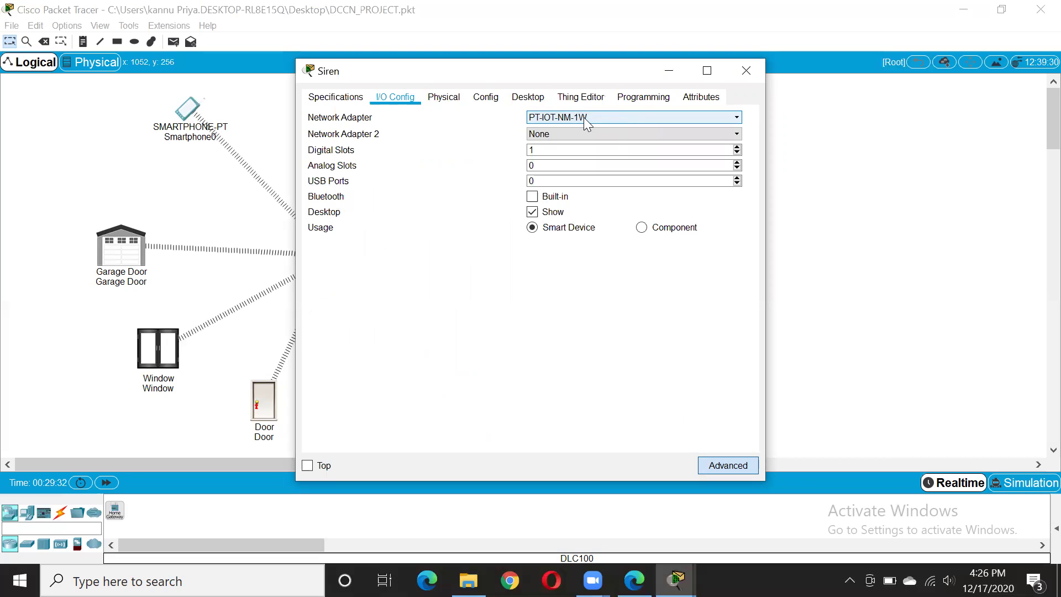
left_click(490, 105)
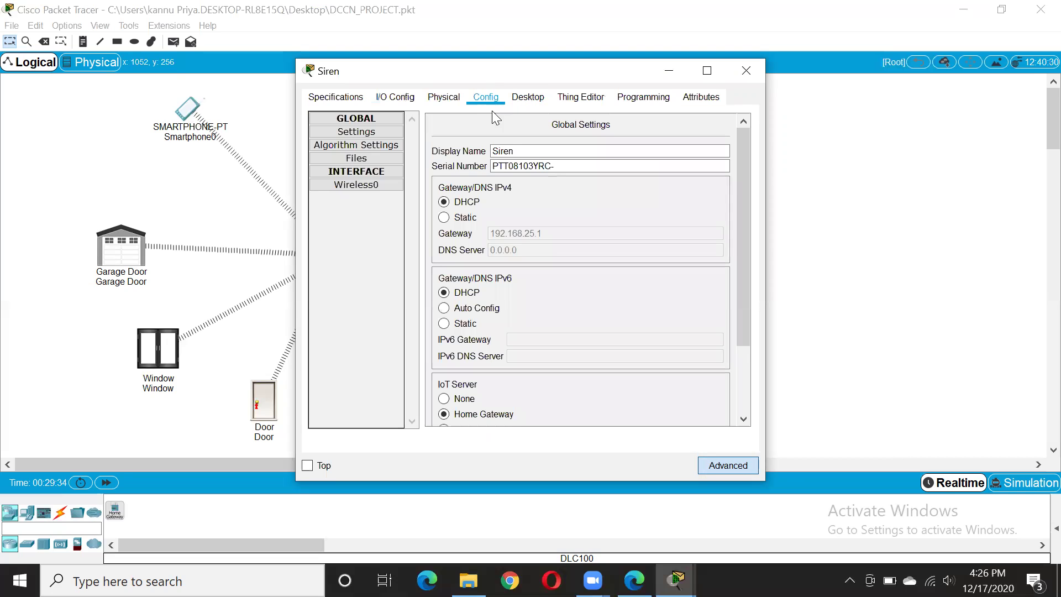
left_click(518, 151)
scroll(523, 286, "down", 3)
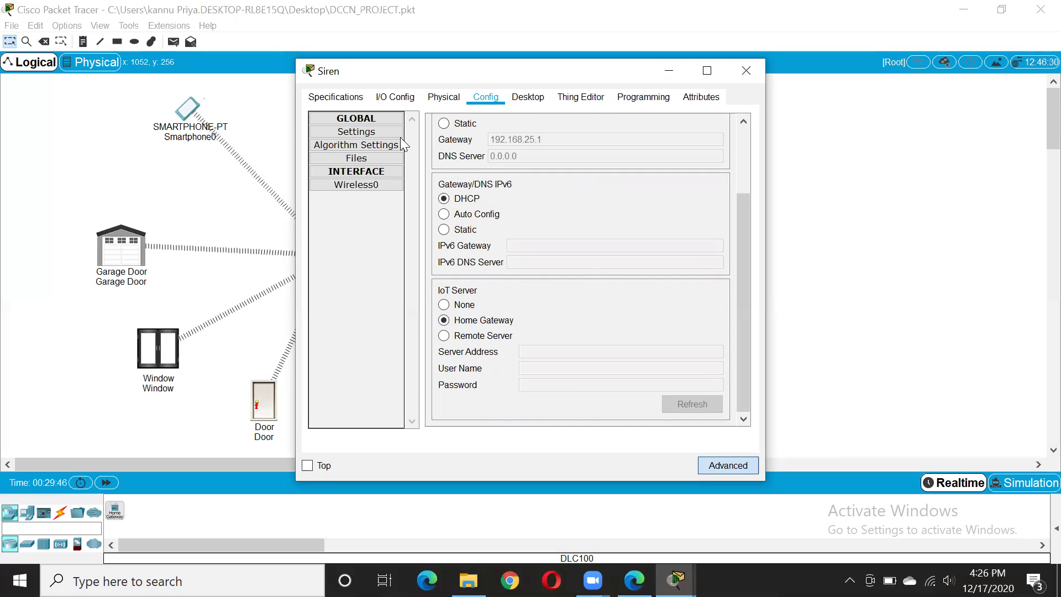
left_click(374, 183)
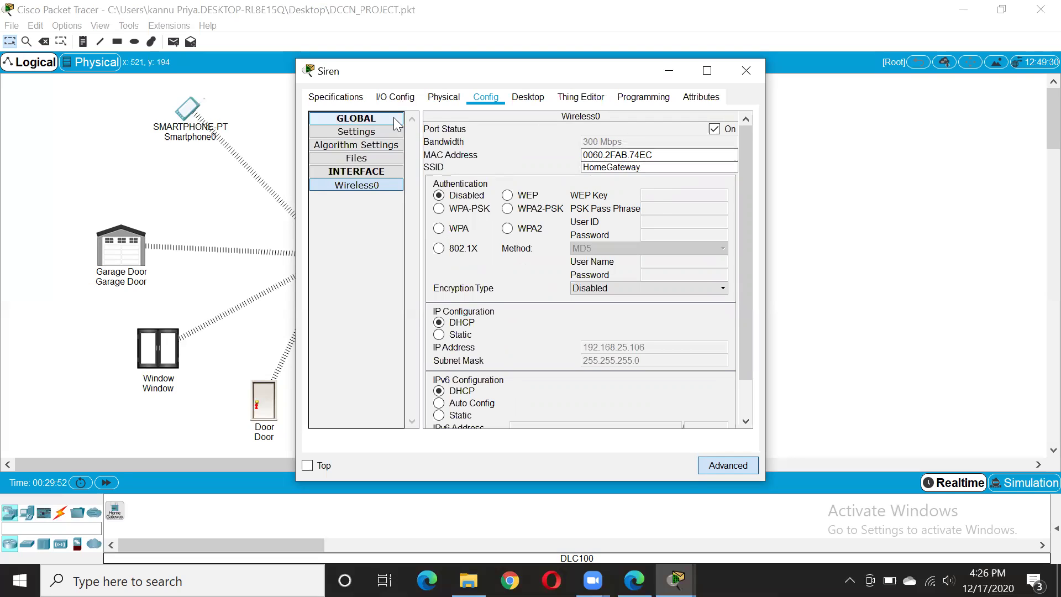
left_click_drag(608, 71, 820, 91)
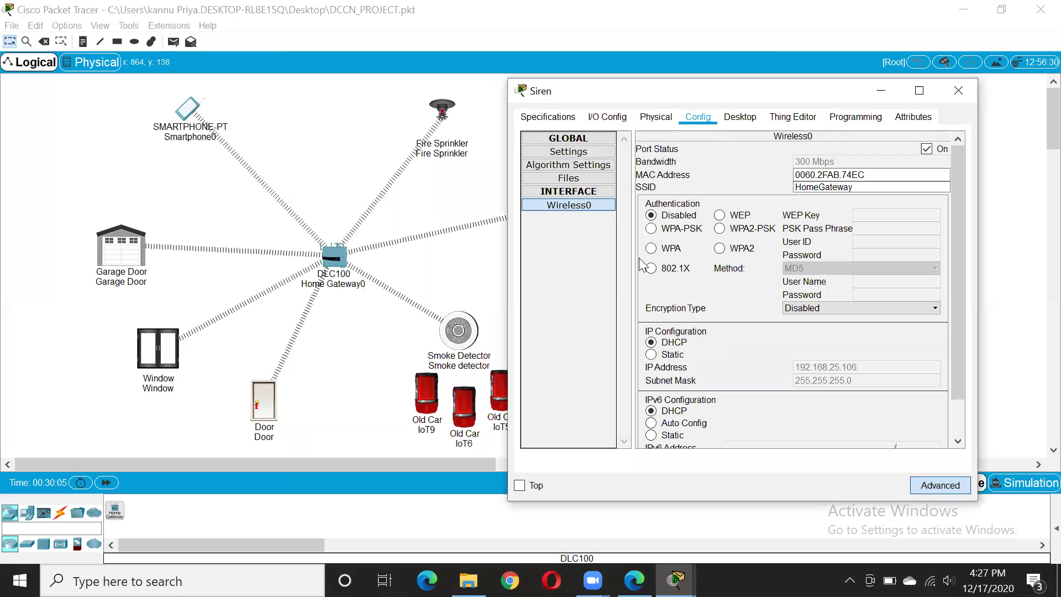
scroll(722, 361, "down", 3)
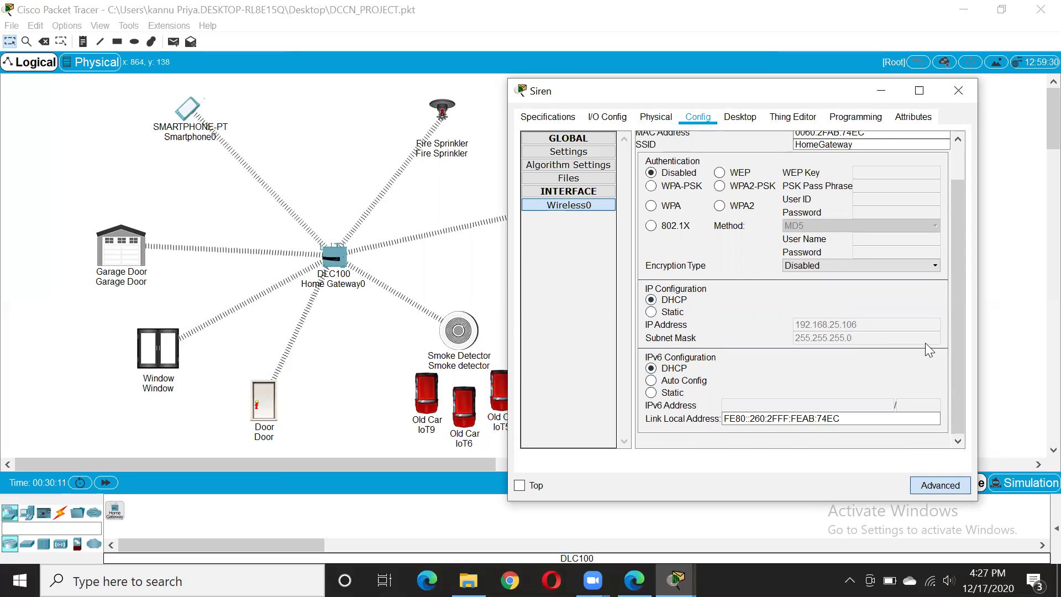
left_click(959, 92)
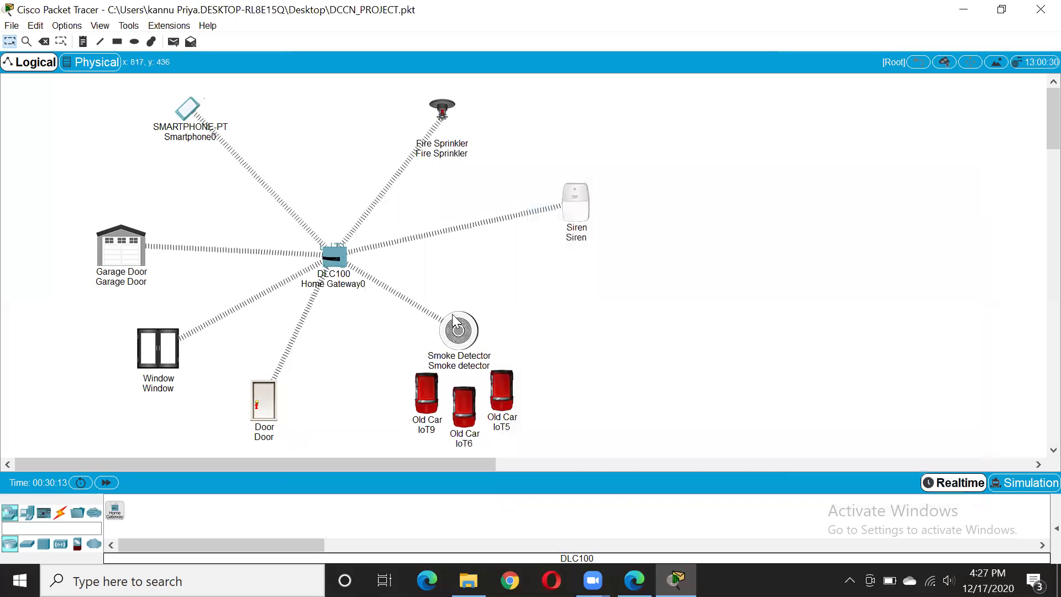
Check the Fire Sprinkler's adapter, IoT server and Wireless0 address 192.168.25.109 on HomeGateway
left_click(445, 118)
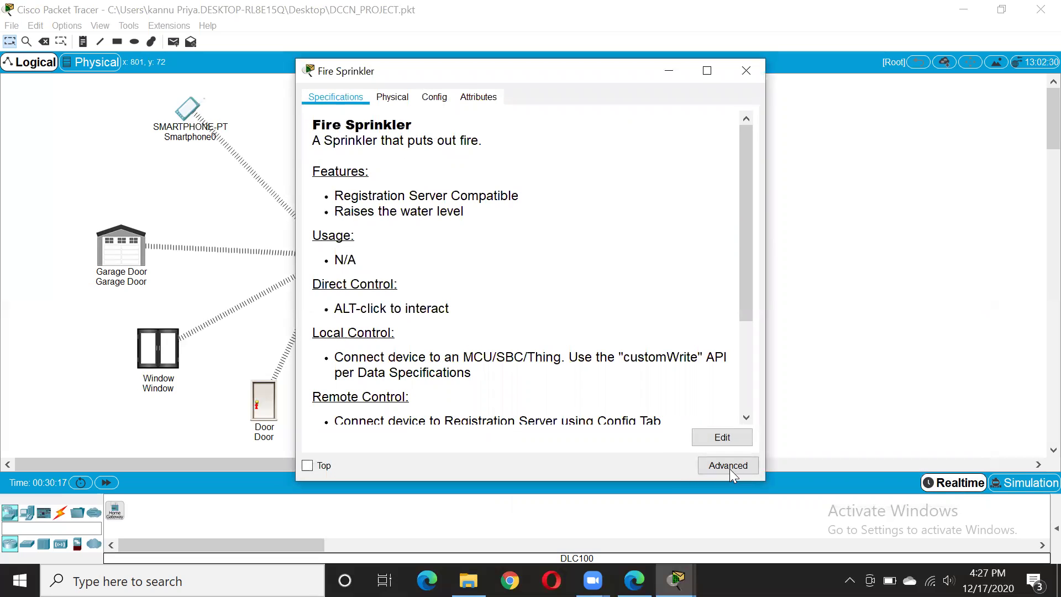
left_click(729, 468)
left_click(398, 97)
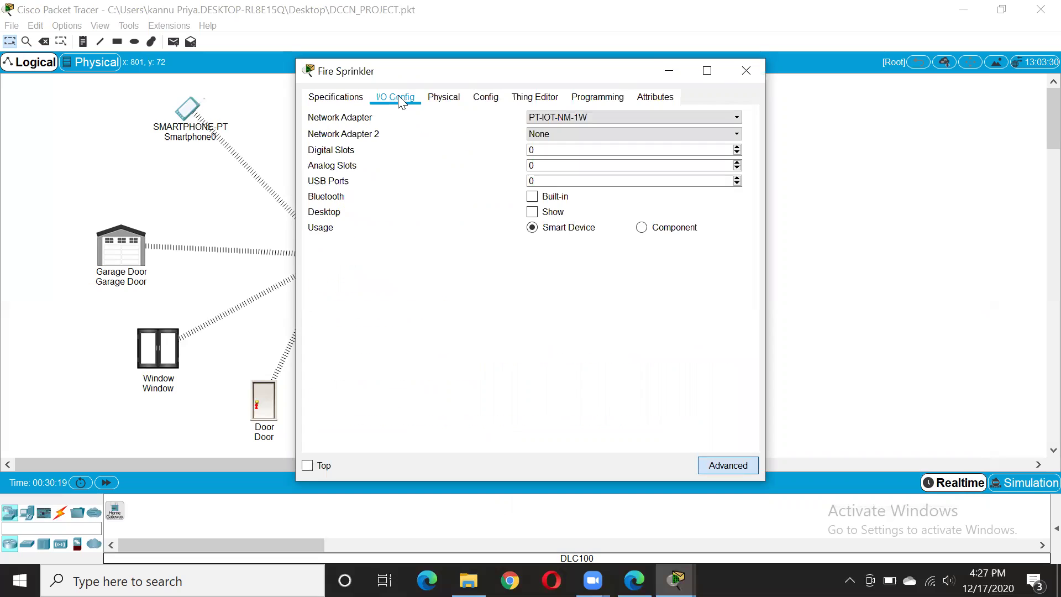
left_click(485, 103)
scroll(522, 293, "down", 3)
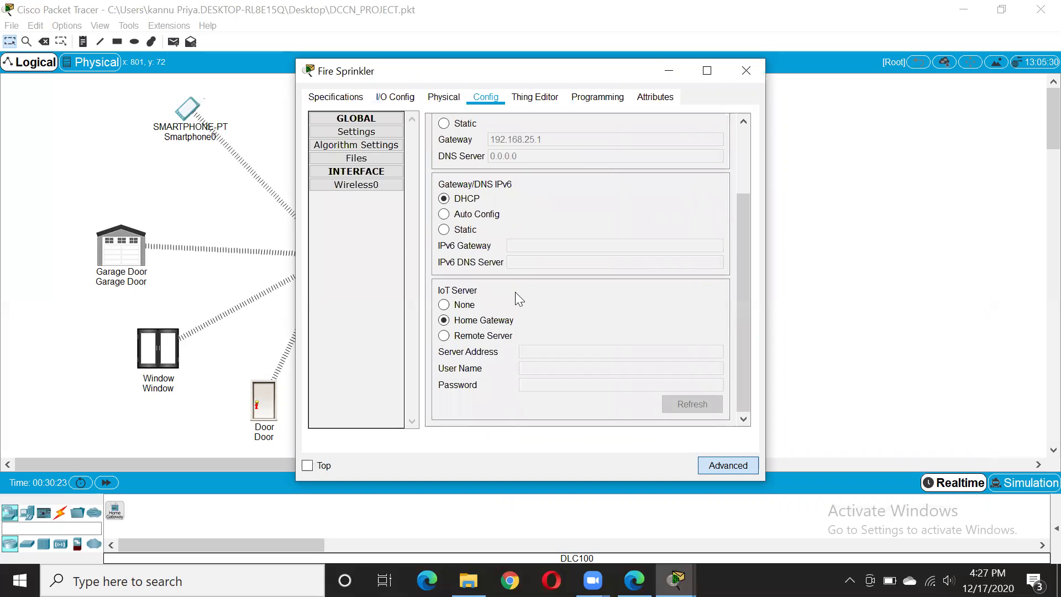
left_click(355, 185)
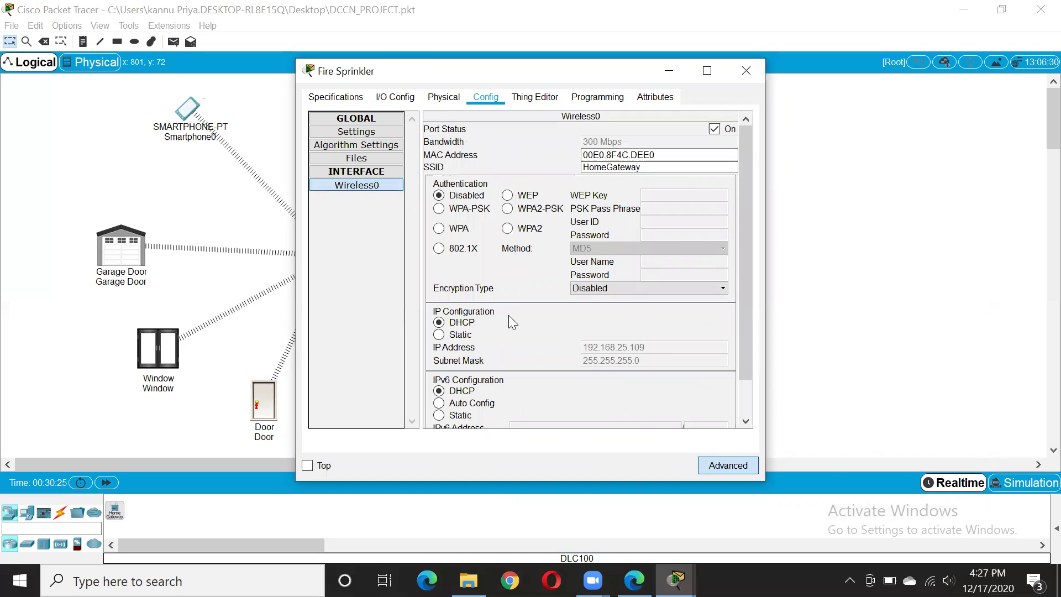
scroll(509, 317, "down", 3)
scroll(509, 316, "up", 3)
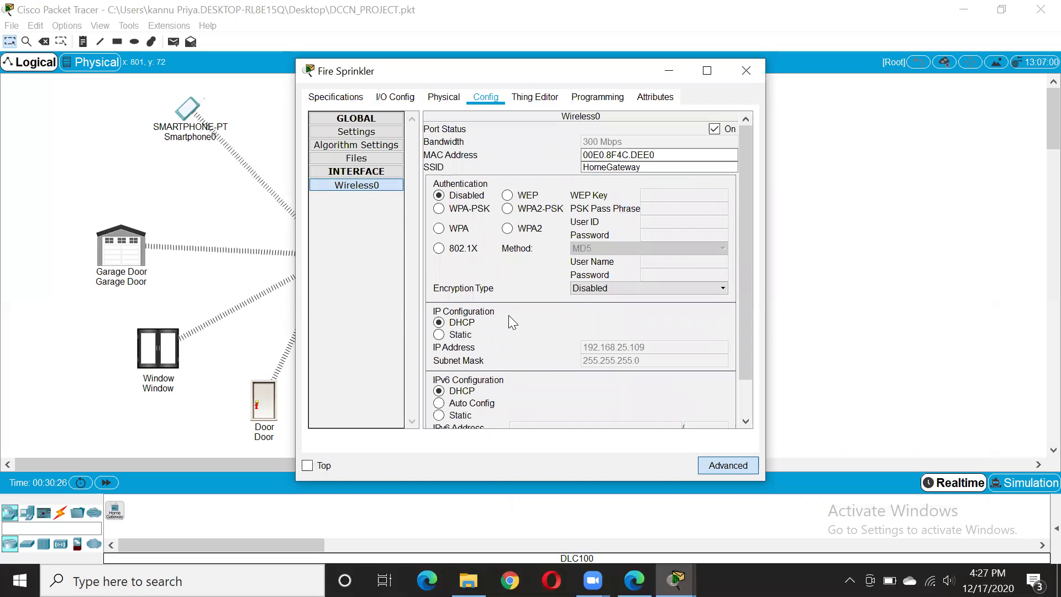
left_click(744, 72)
left_click(188, 111)
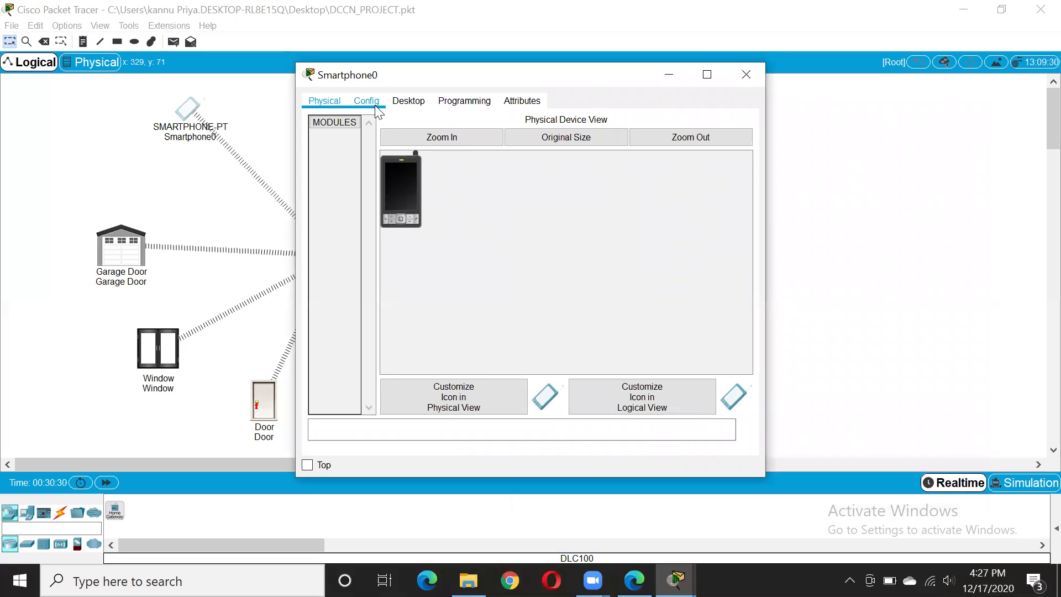
Check Smartphone0's Bluetooth and Wireless0 settings: DHCP 192.168.25.100 on SSID HomeGateway
left_click(376, 109)
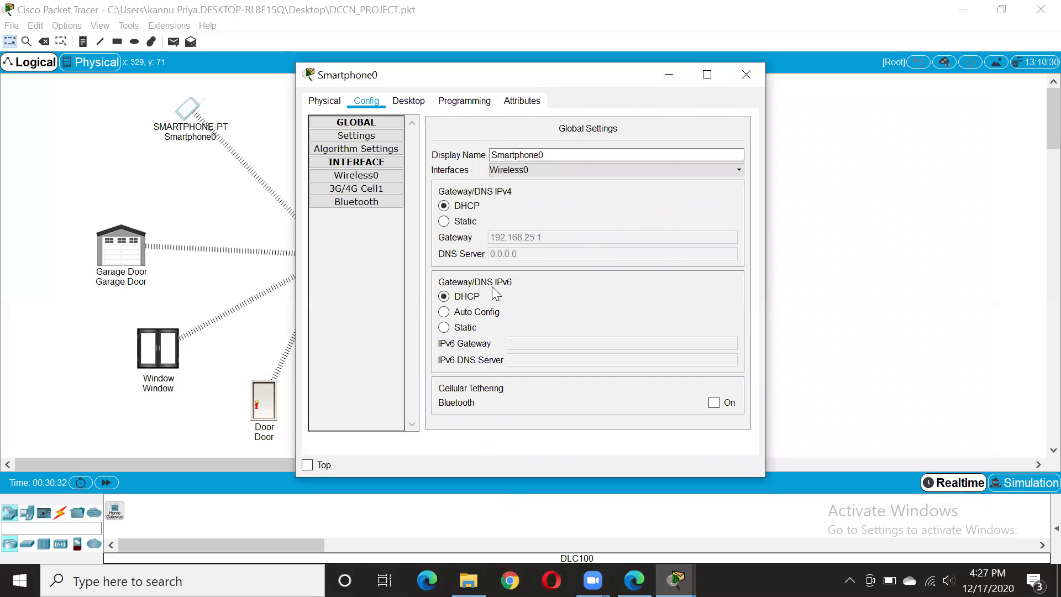
left_click(372, 202)
left_click(357, 175)
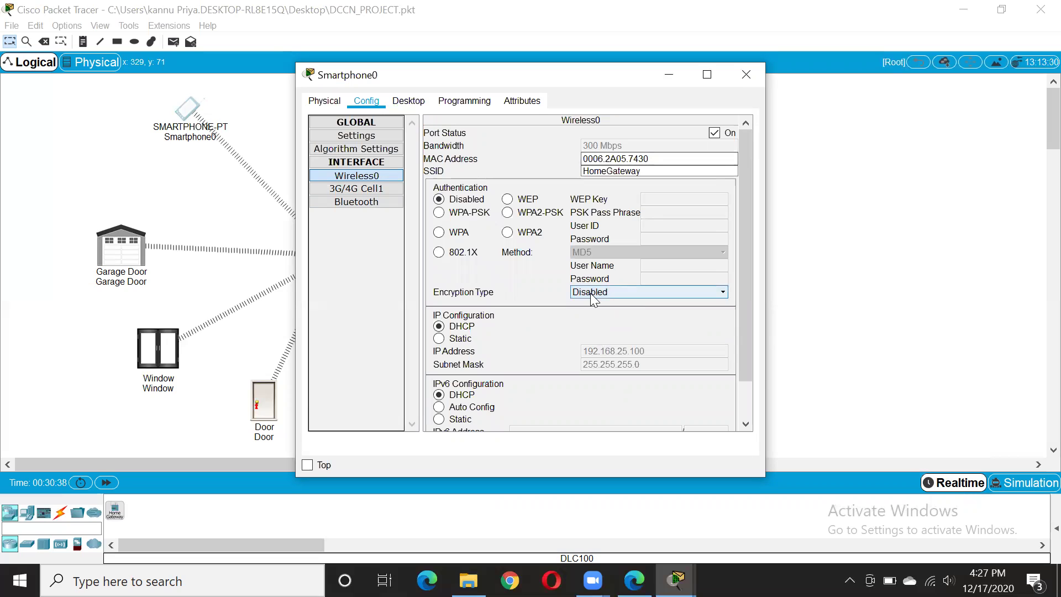
scroll(527, 355, "down", 1)
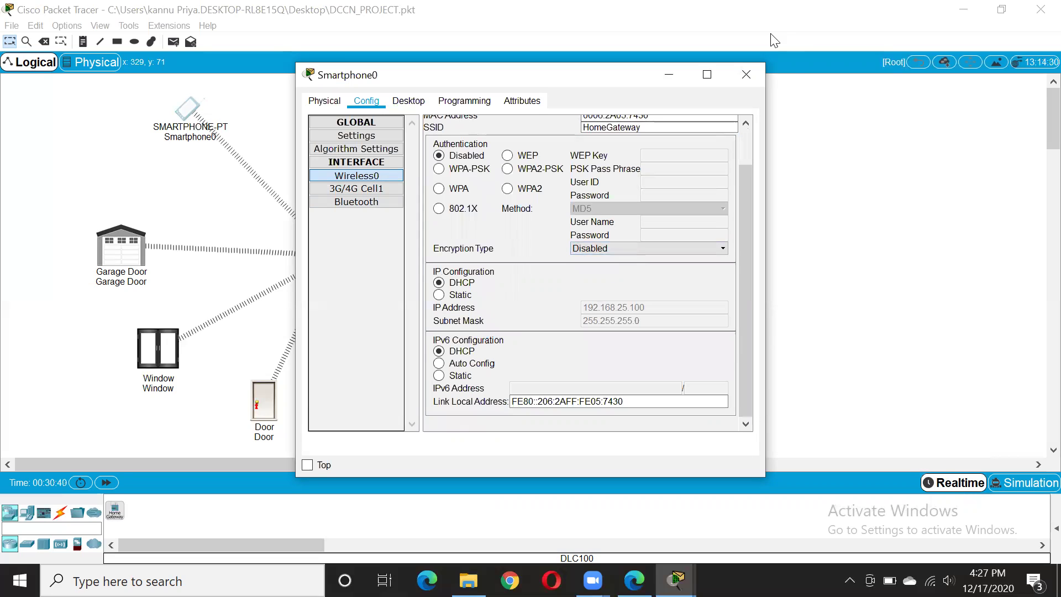
left_click(747, 74)
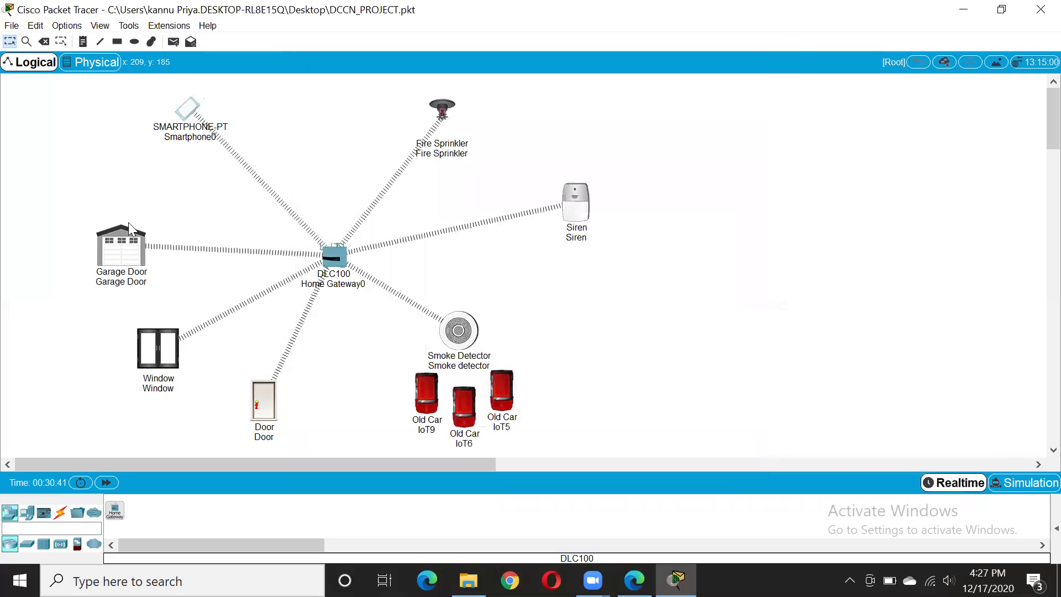
Inspect the Garage Door's I/O Config adapter and its Config network settings
left_click(132, 251)
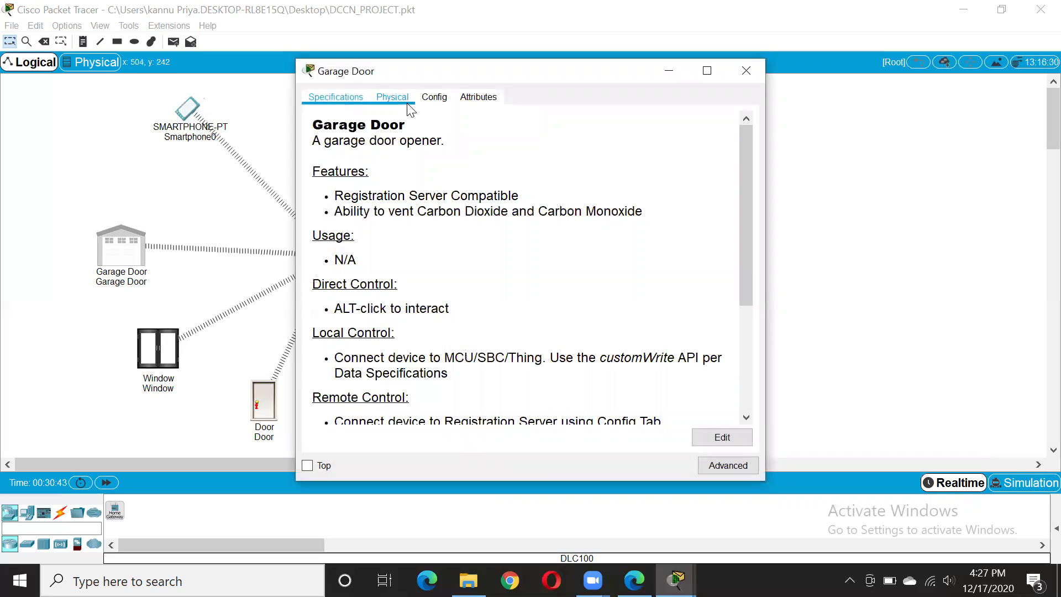
left_click(722, 465)
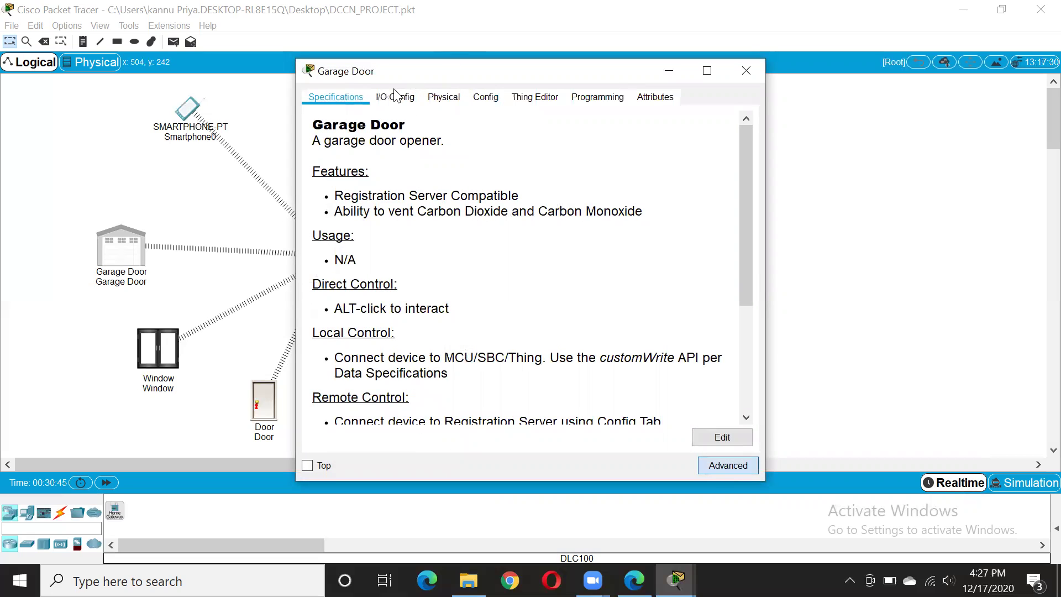
left_click(396, 97)
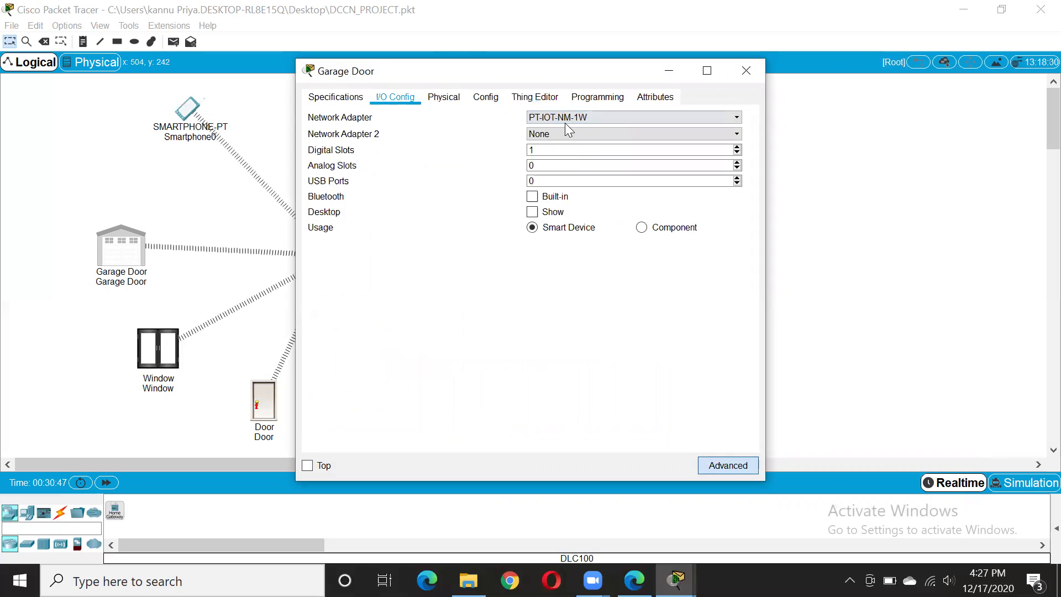
left_click(499, 99)
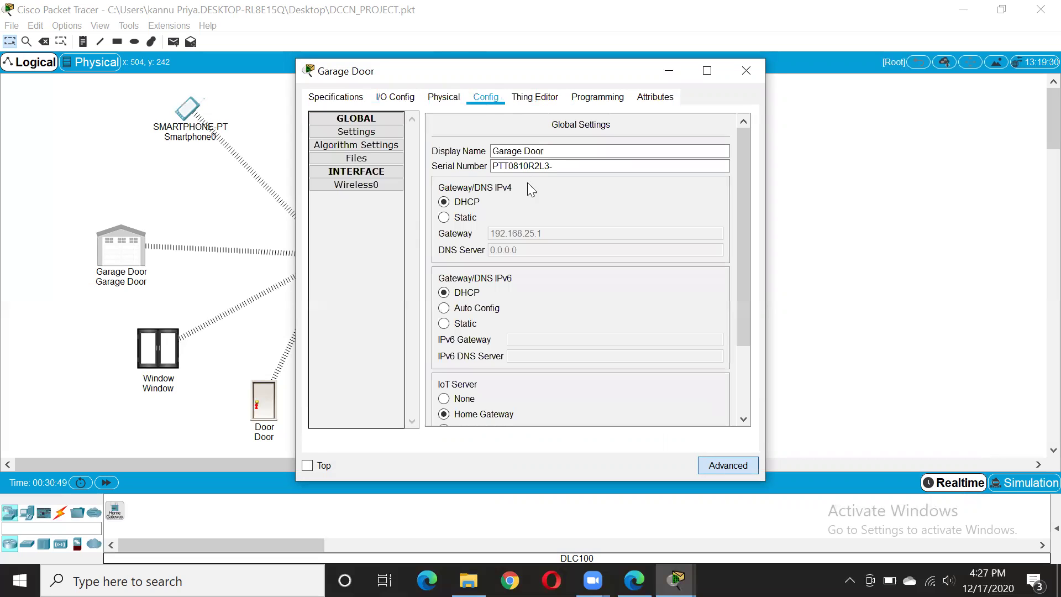
scroll(536, 204, "down", 3)
scroll(536, 203, "up", 3)
scroll(536, 203, "down", 3)
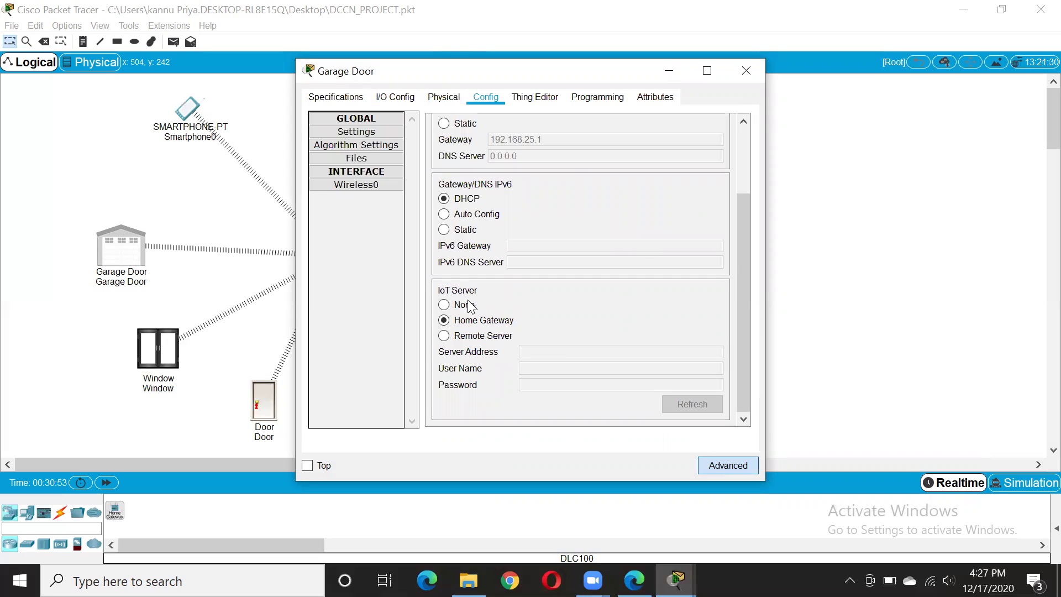
left_click(745, 70)
Confirm the Window device uses the PT-IOT-NM-1W adapter
left_click(165, 341)
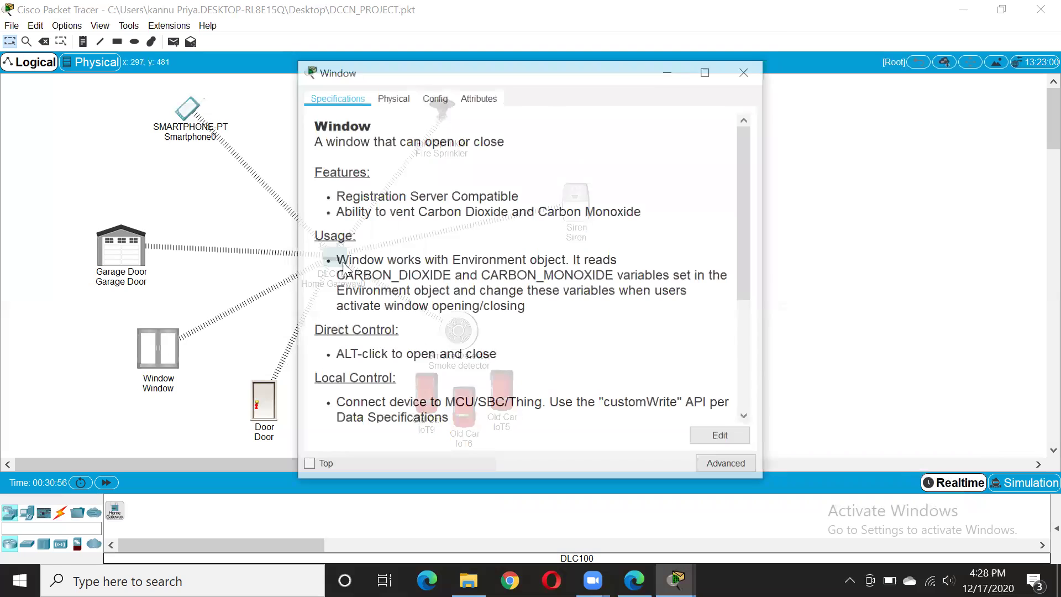
left_click(728, 466)
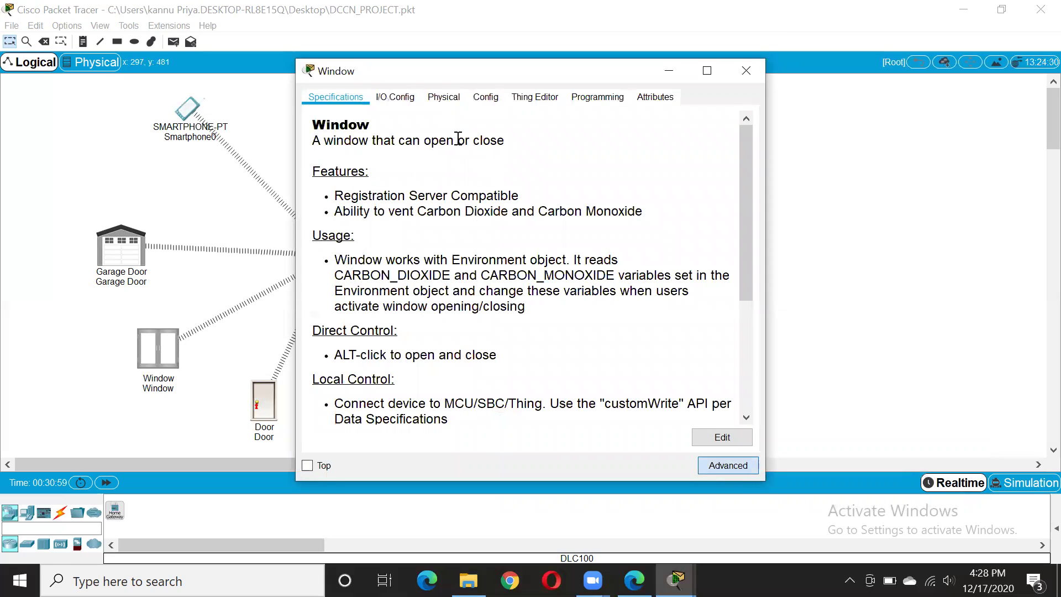
left_click(396, 97)
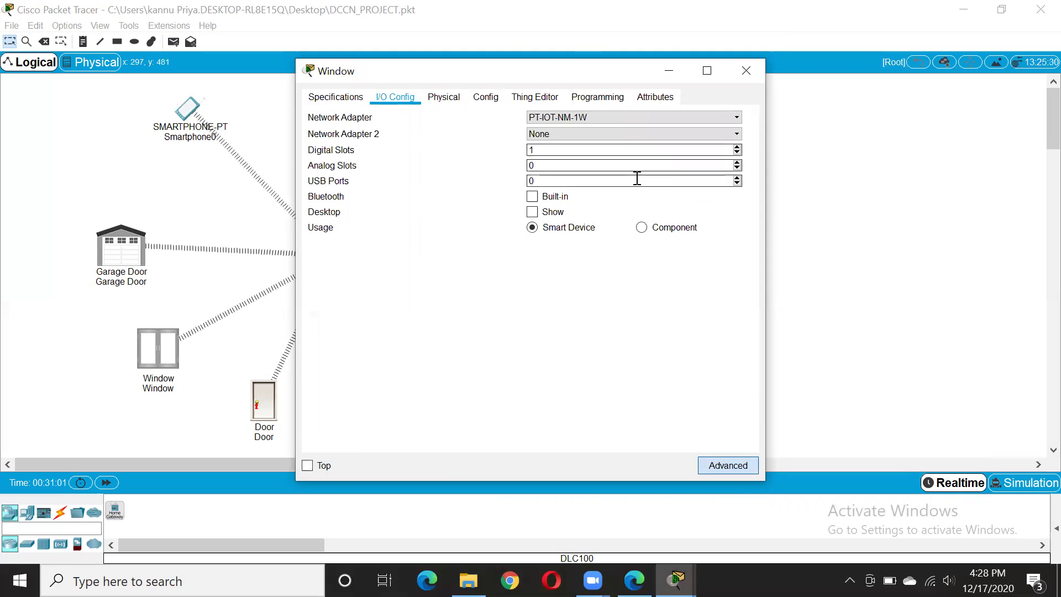
left_click(747, 62)
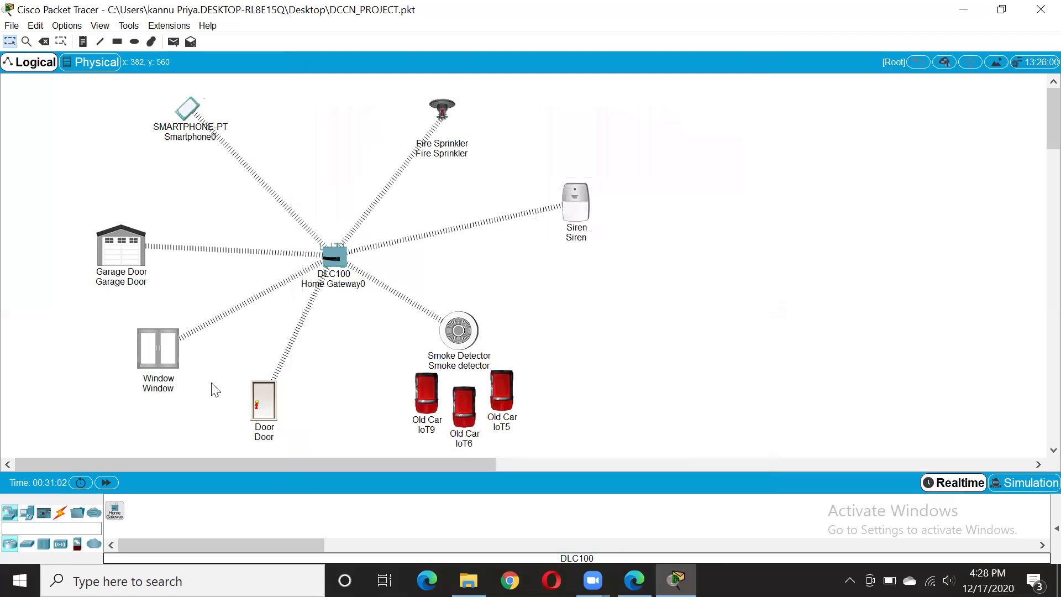
Confirm the Door device uses the PT-IOT-NM-1W adapter
left_click(264, 399)
scroll(520, 315, "down", 2)
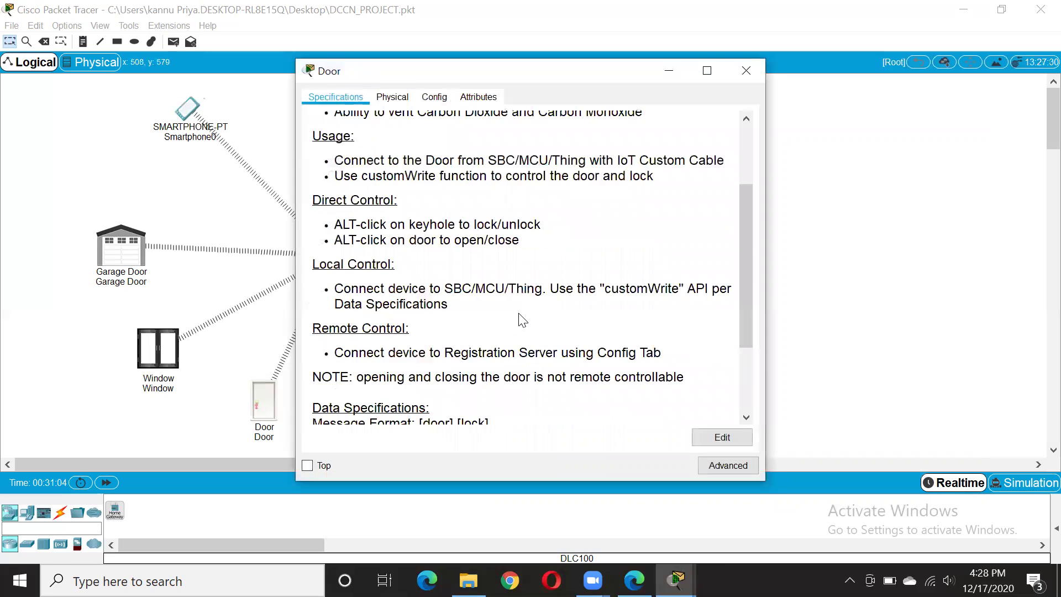
scroll(520, 315, "up", 2)
scroll(557, 206, "down", 4)
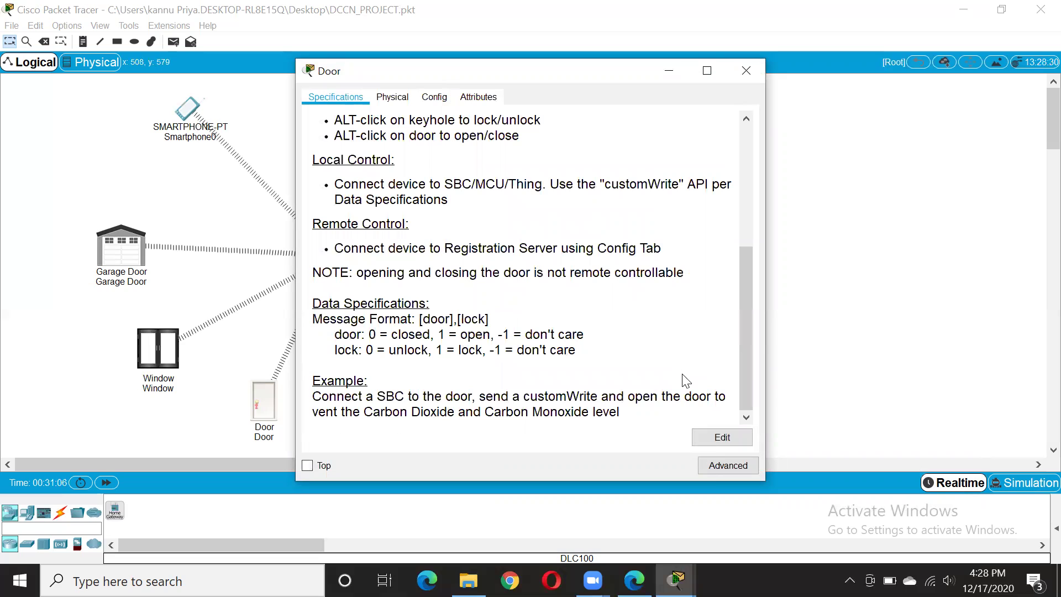
left_click(724, 466)
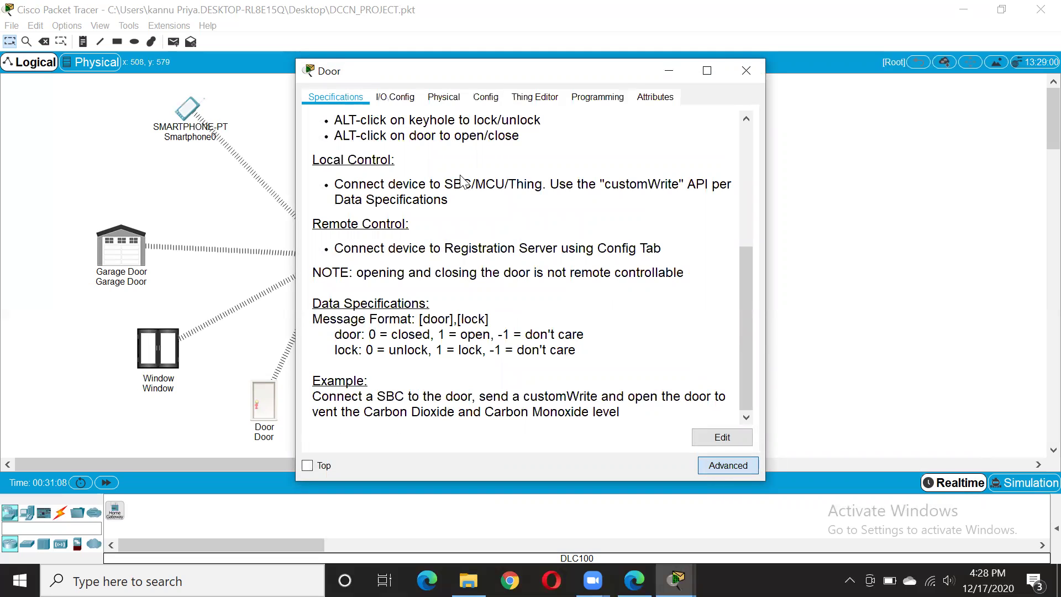
left_click(395, 97)
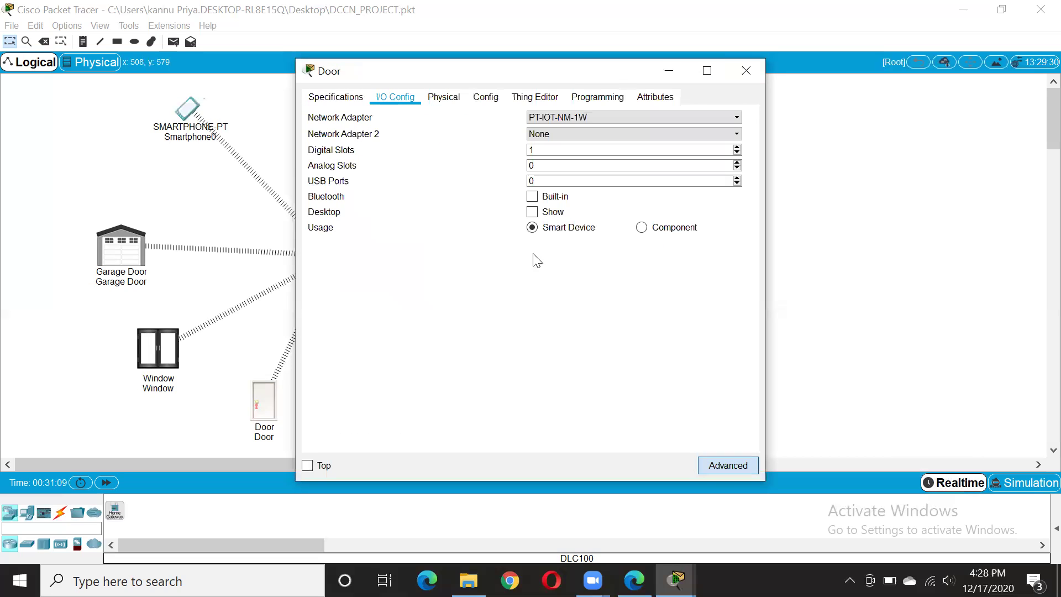
left_click(746, 71)
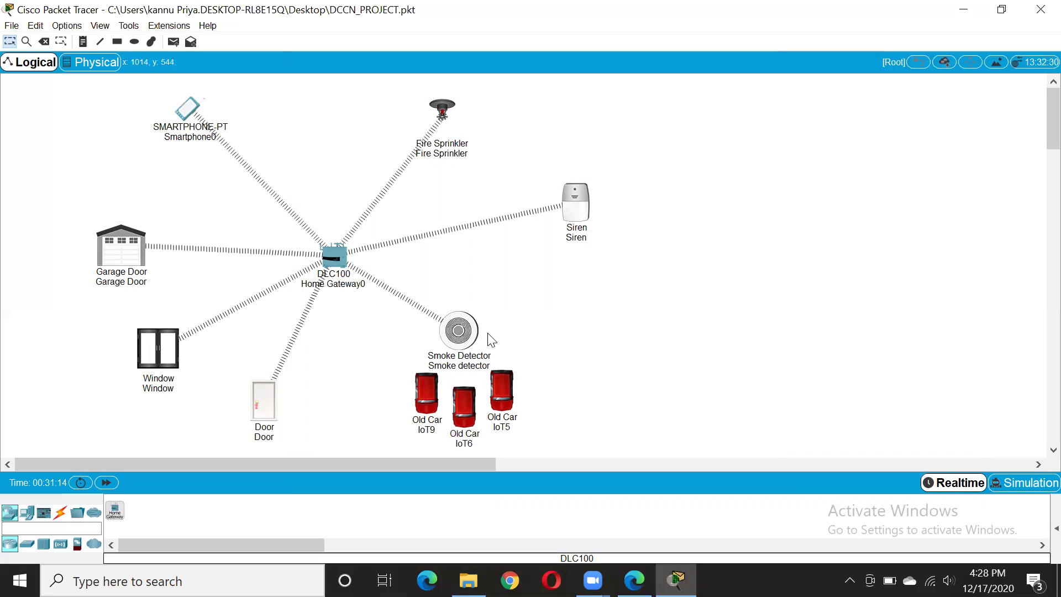
Review Old Car IoT9's I/O Config adapter and Config IoT server settings
mouse_move(452, 363)
left_click(426, 390)
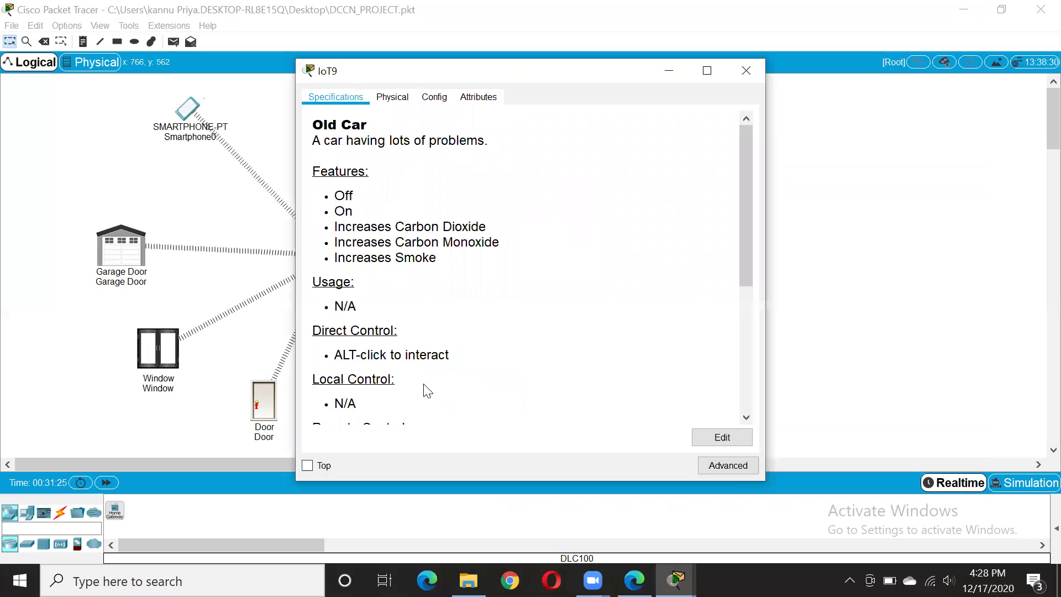
left_click(729, 469)
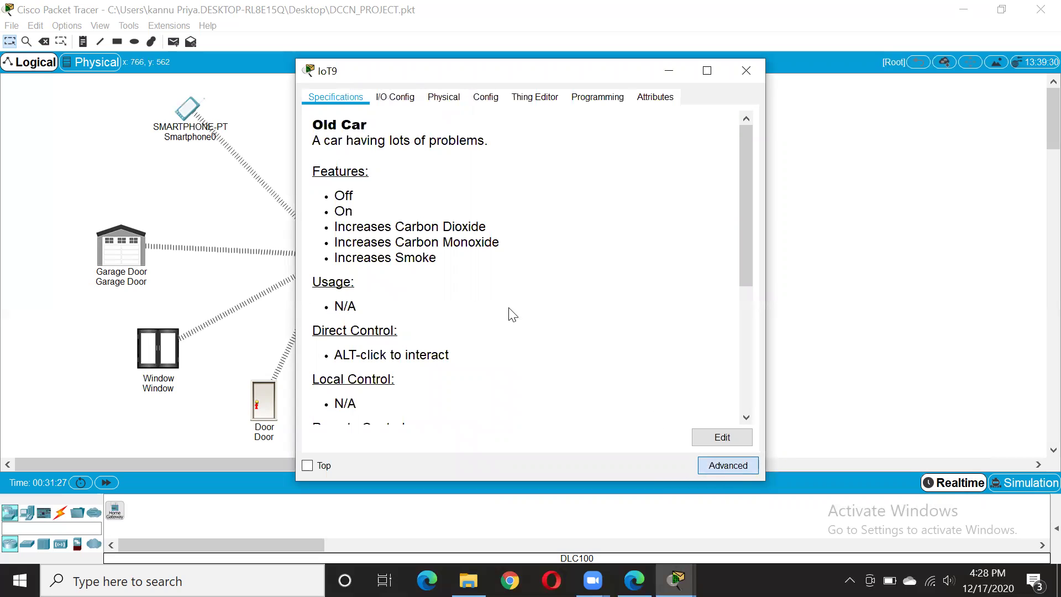
left_click(399, 101)
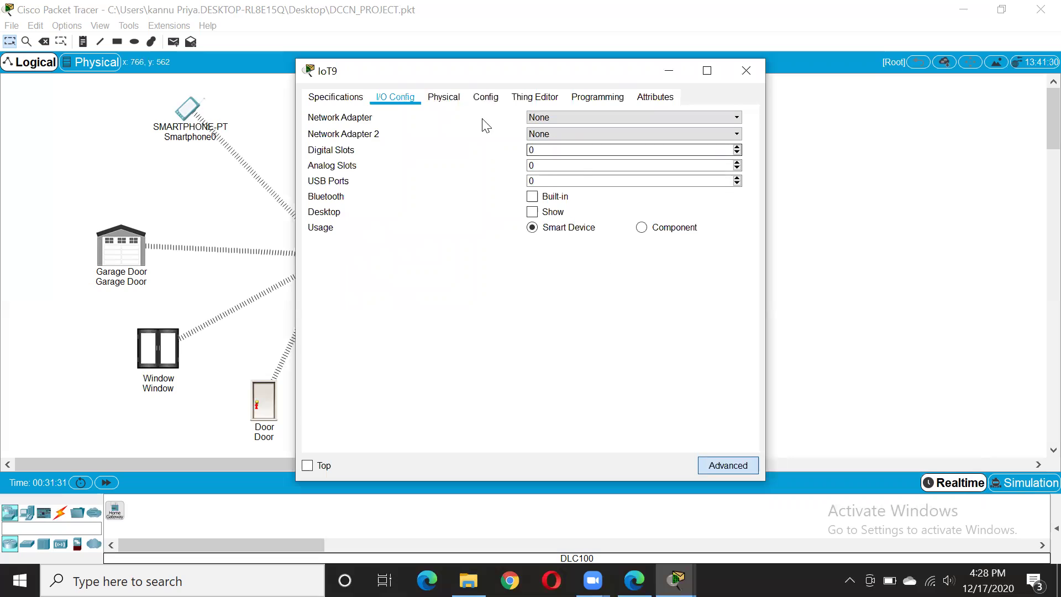
left_click(485, 98)
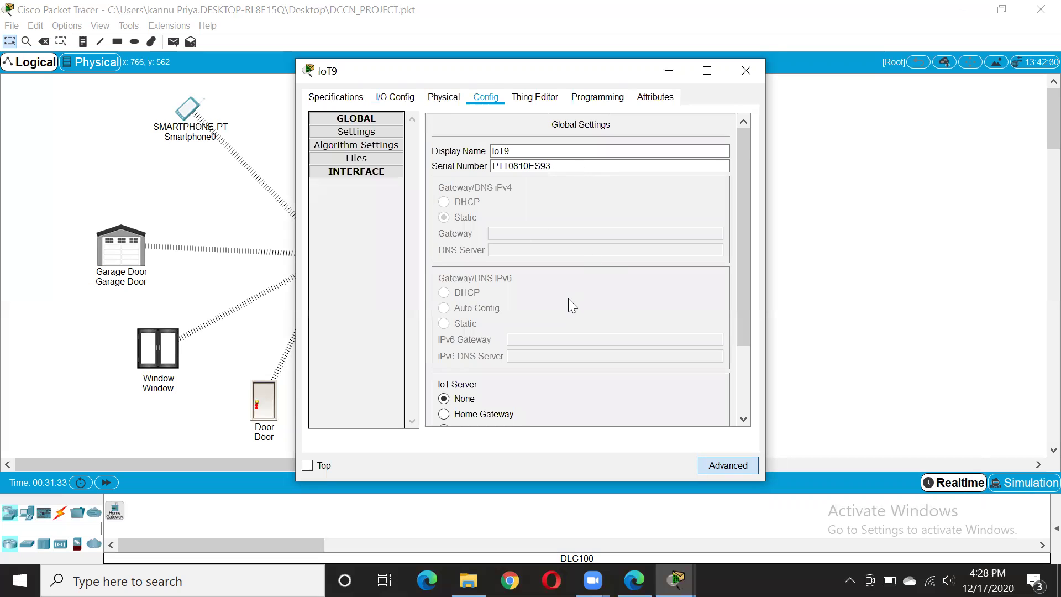
scroll(568, 299, "down", 2)
scroll(549, 277, "up", 2)
left_click(528, 147)
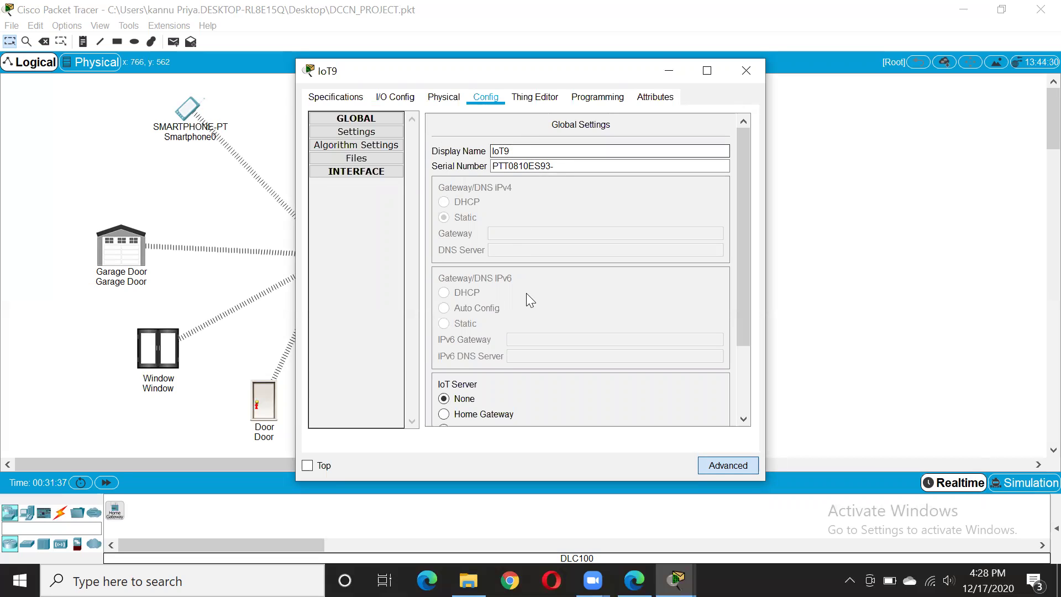
scroll(526, 293, "down", 3)
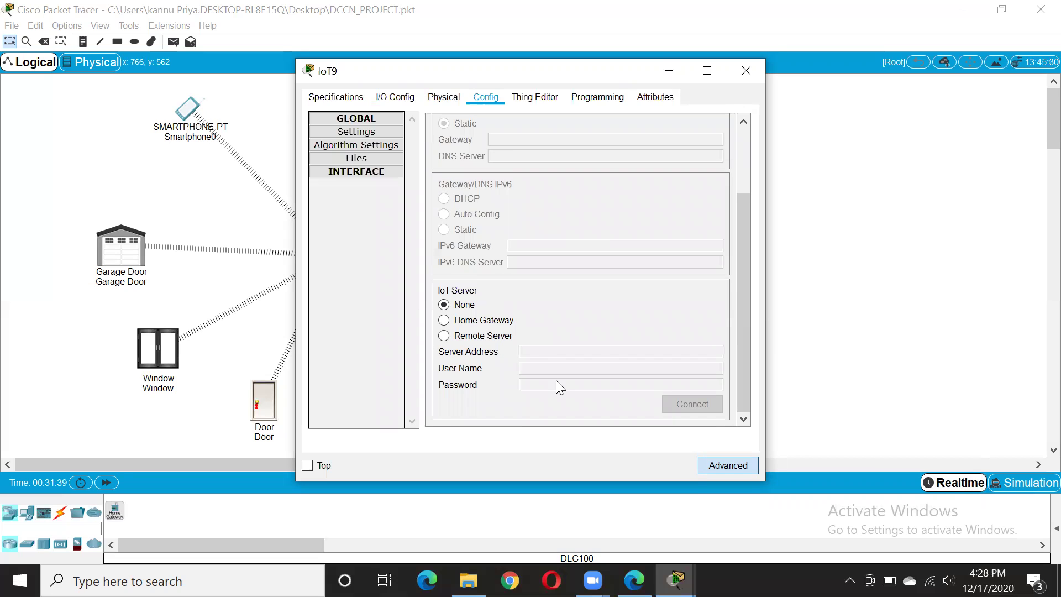
scroll(594, 341, "up", 2)
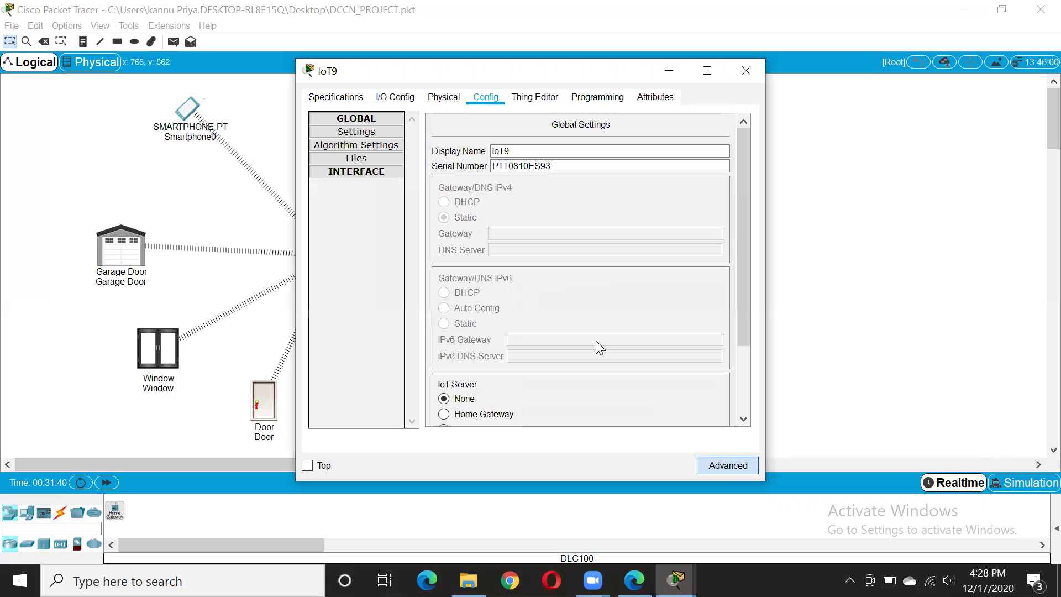
left_click(737, 73)
Review Old Car IoT6's I/O Config adapter and global Config settings
left_click(467, 404)
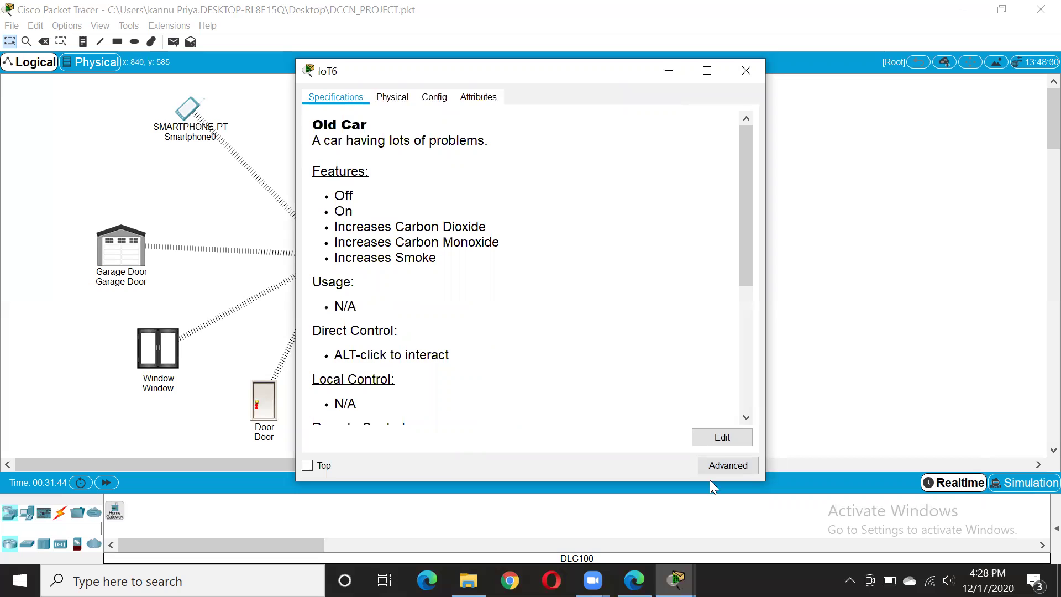
left_click(720, 470)
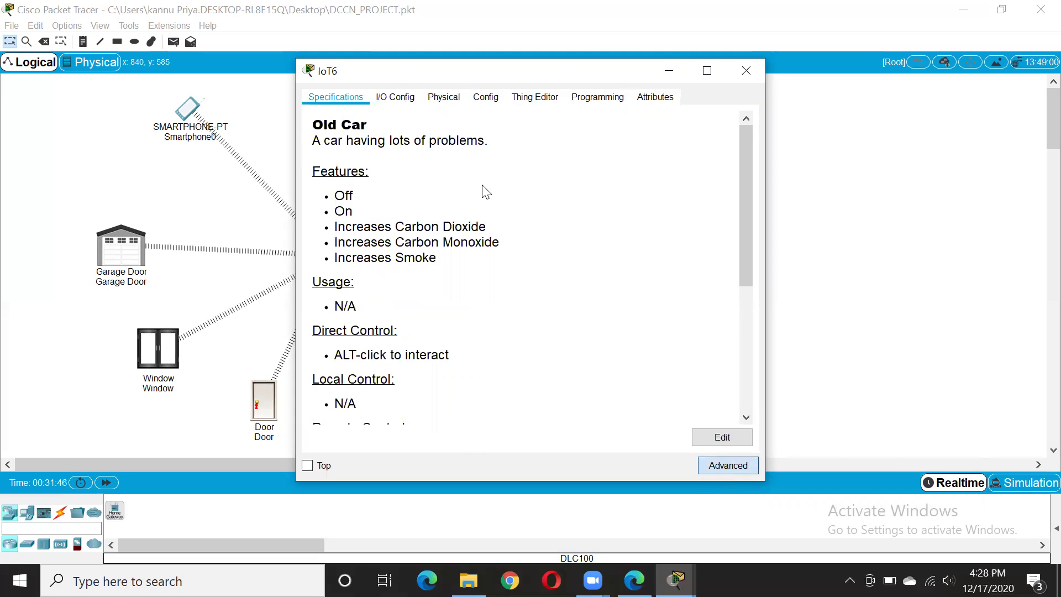
left_click(398, 100)
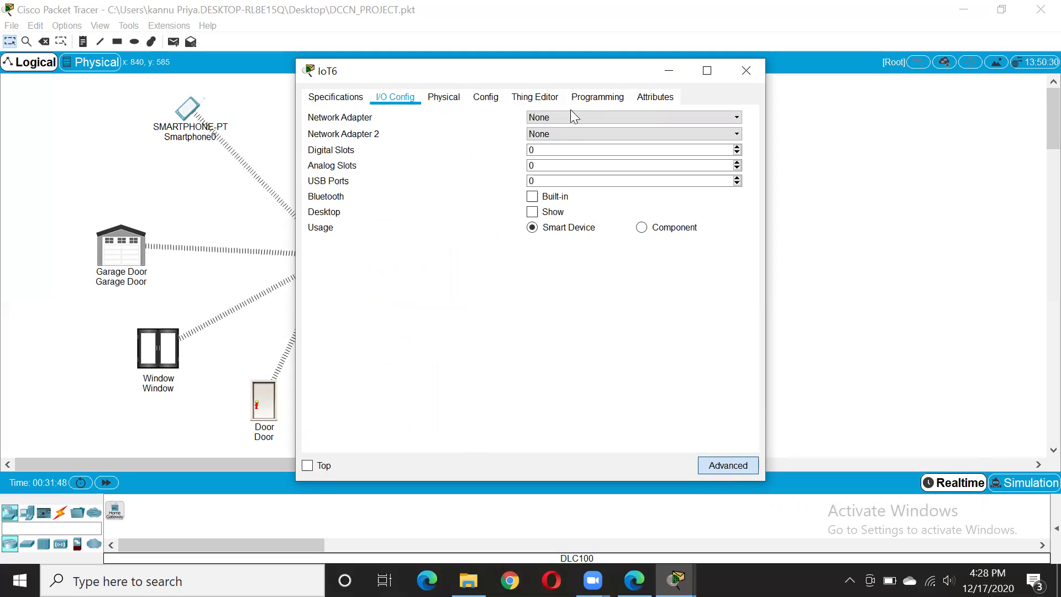
left_click(484, 99)
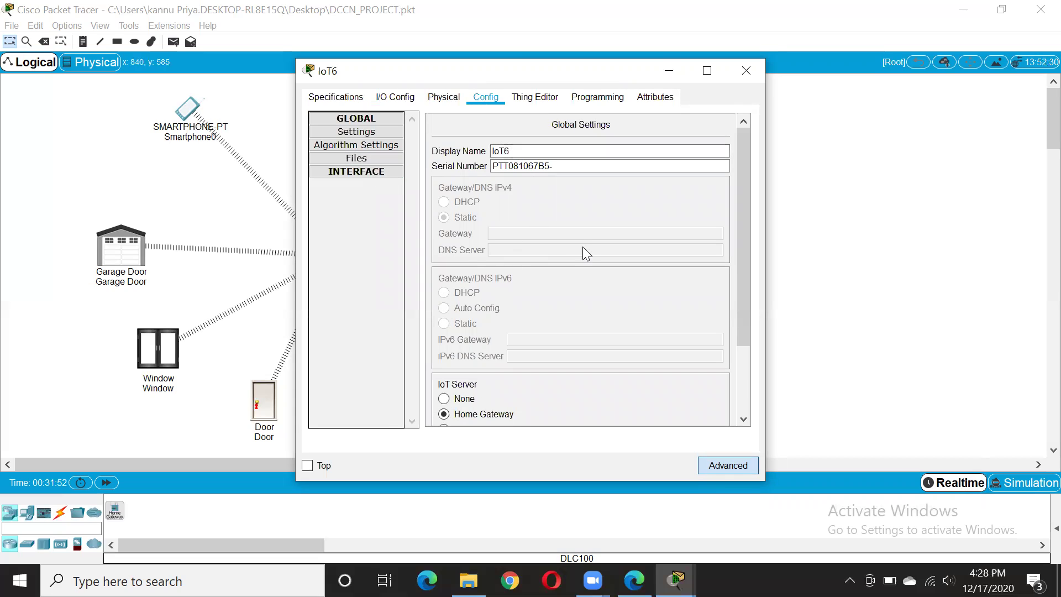
scroll(586, 253, "down", 3)
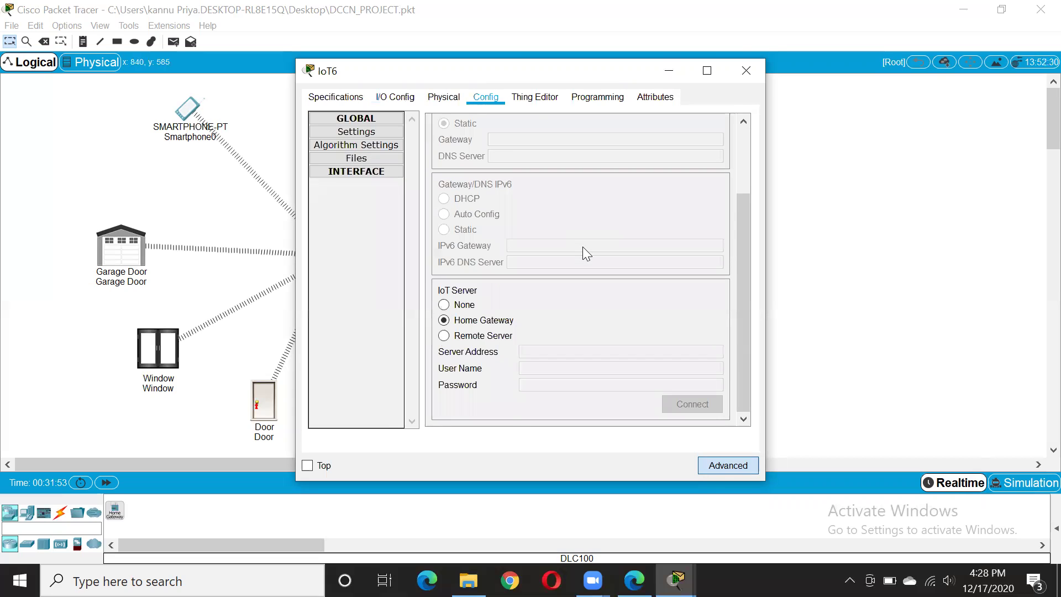
left_click(745, 70)
Review Old Car IoT5's I/O Config adapter and global Config settings
left_click(508, 386)
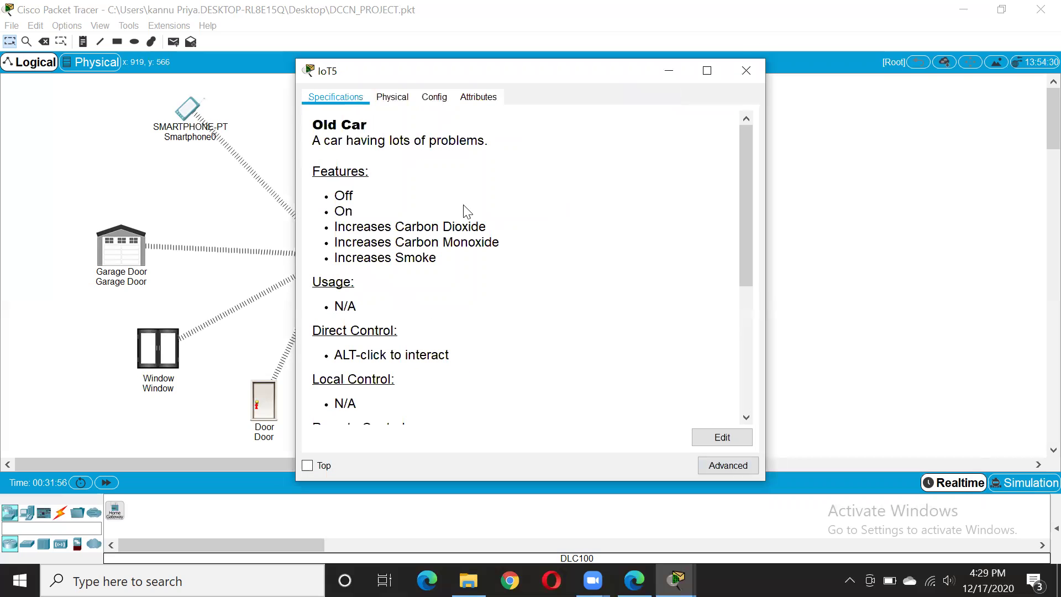
left_click(729, 465)
left_click(384, 103)
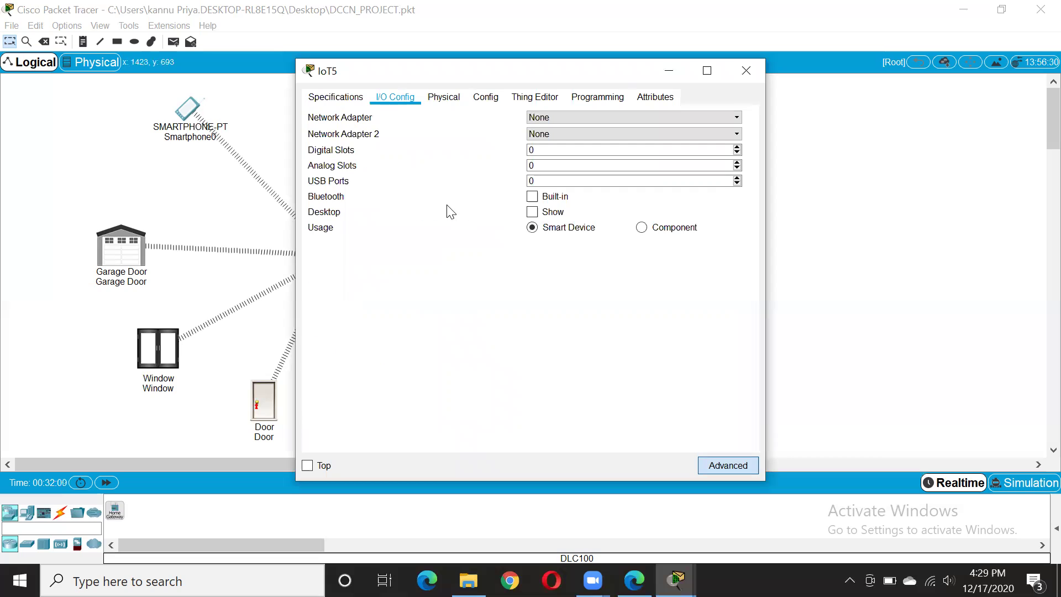
left_click(485, 99)
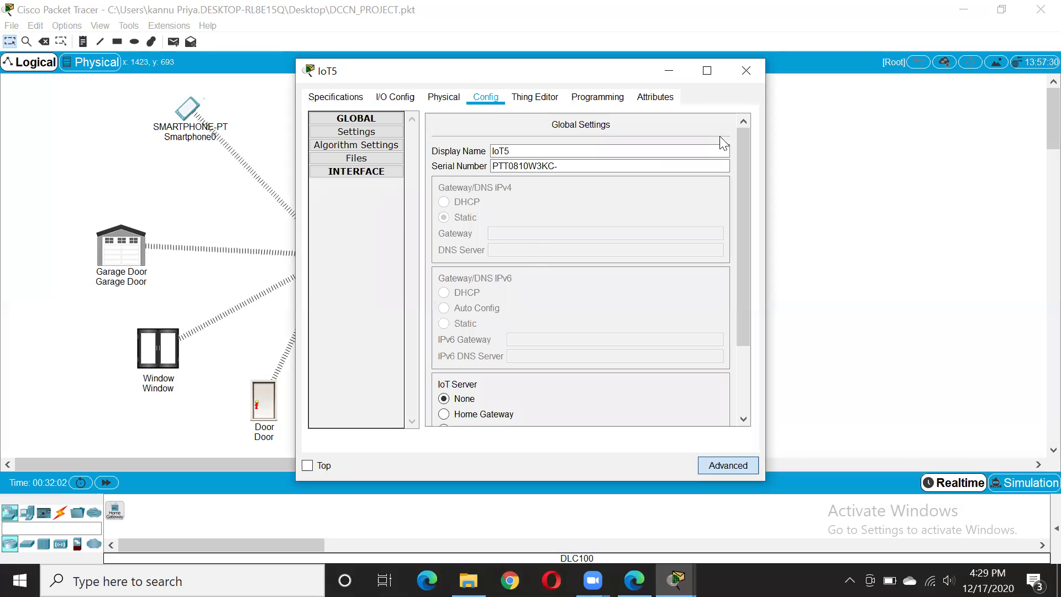
left_click(746, 70)
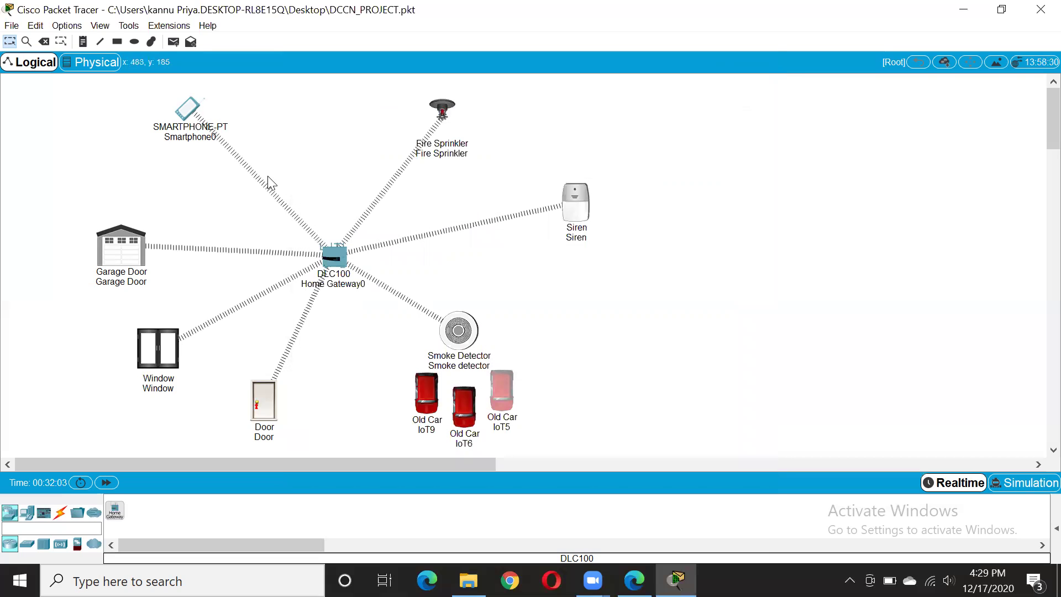
Launch IoT Monitor from Smartphone0's Desktop to list the six registered home devices
left_click(189, 112)
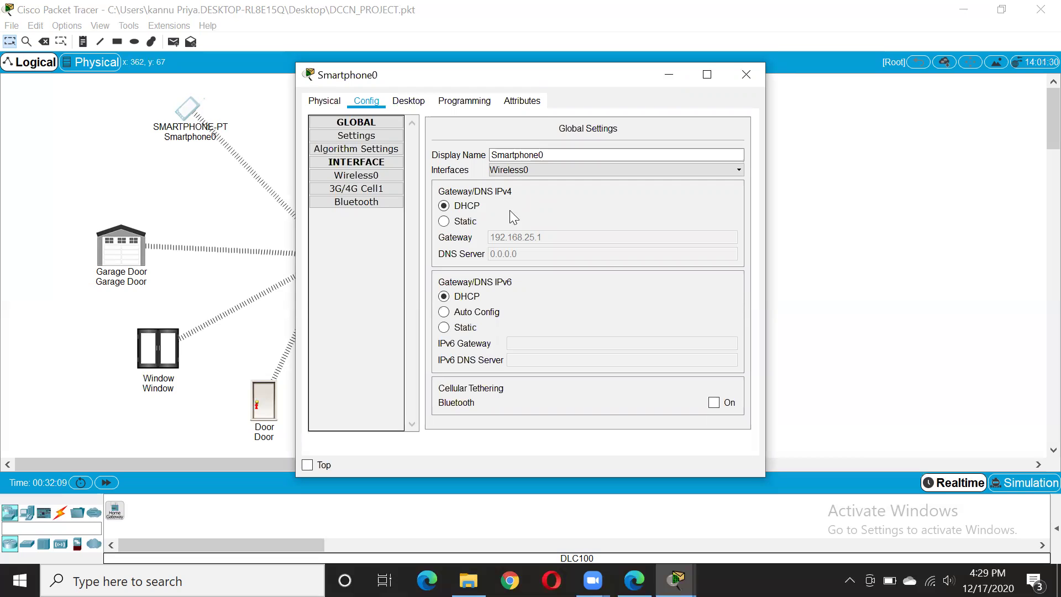
left_click(408, 105)
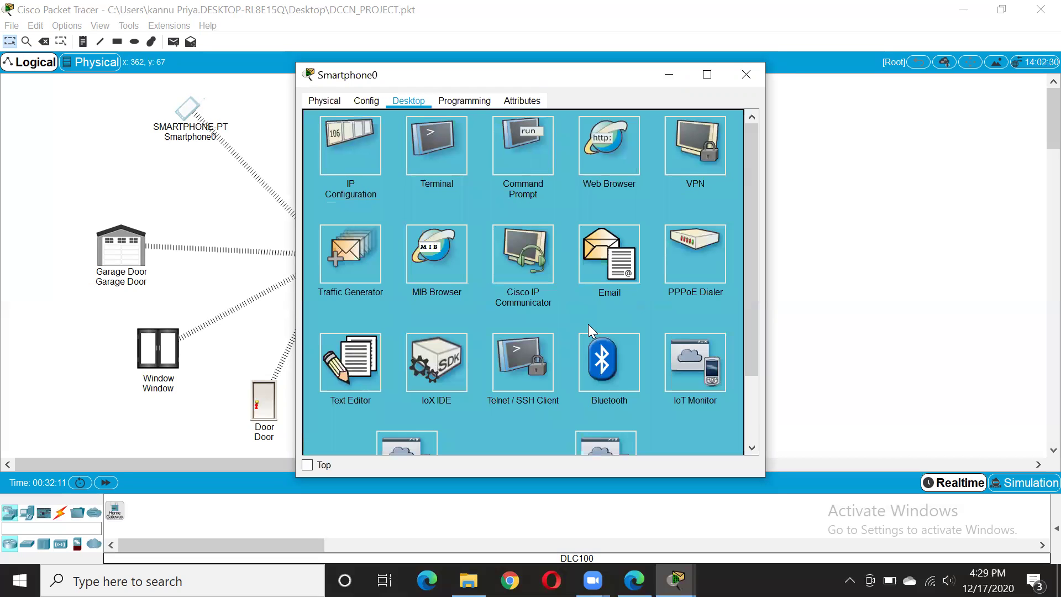
scroll(588, 324, "down", 3)
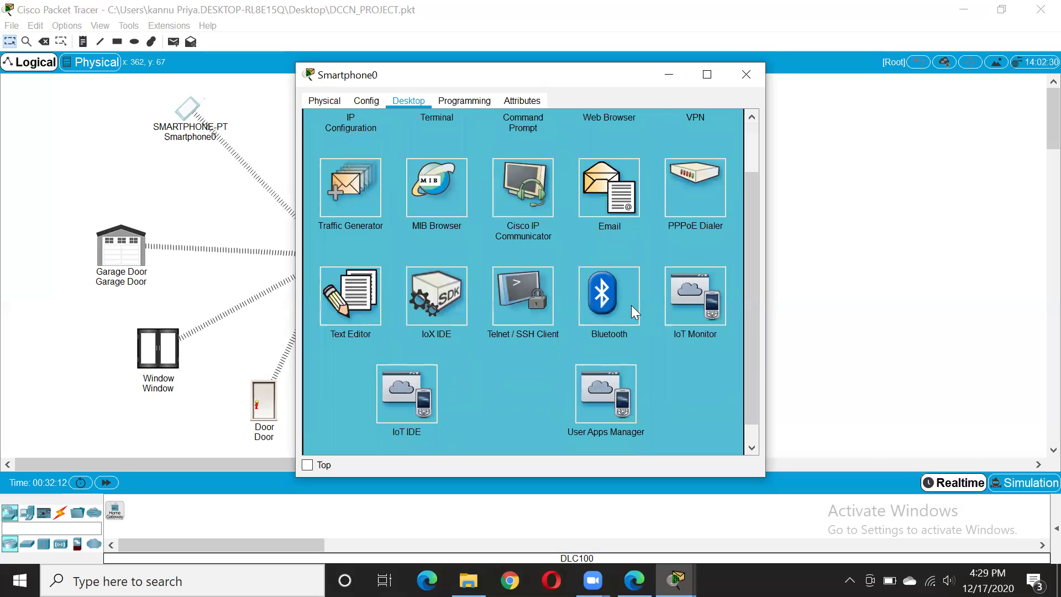
left_click(677, 300)
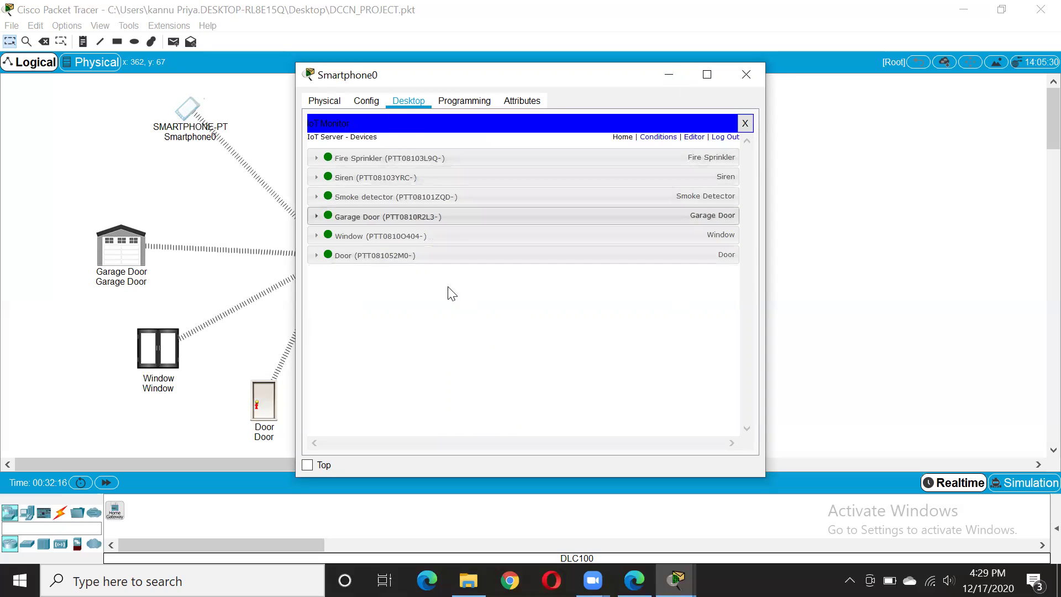
Expand the Smoke detector in IoT Monitor to show its alarm state and smoke level, then list its device conditions
left_click(319, 197)
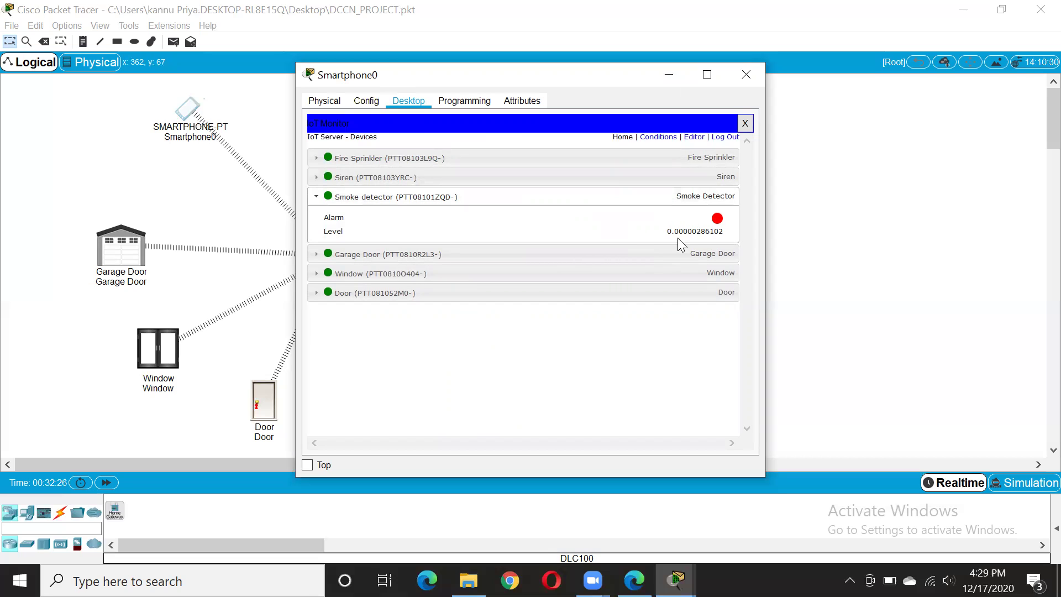
left_click(469, 97)
left_click(406, 102)
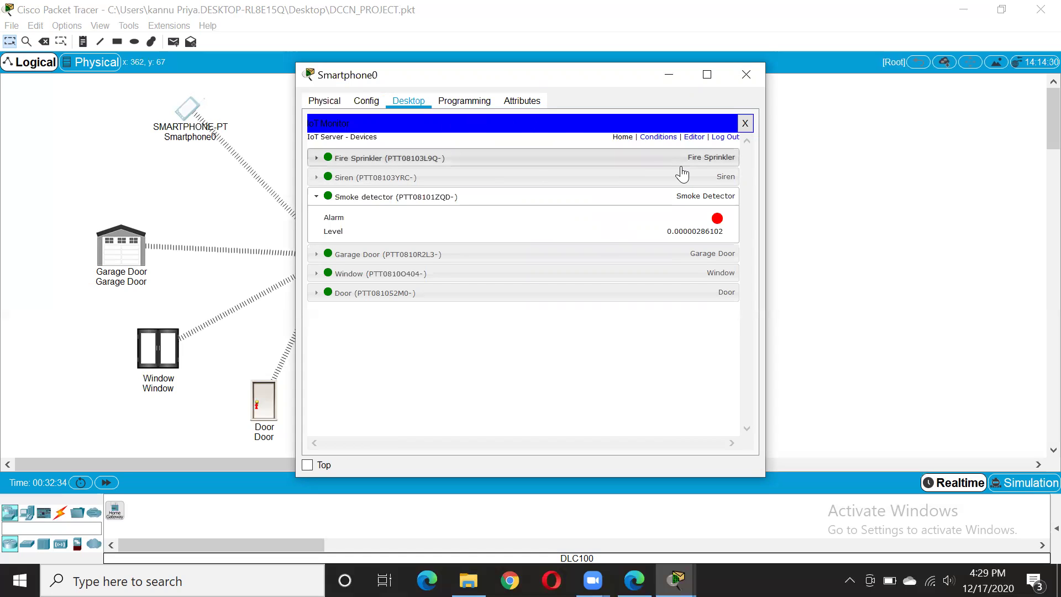
left_click(659, 137)
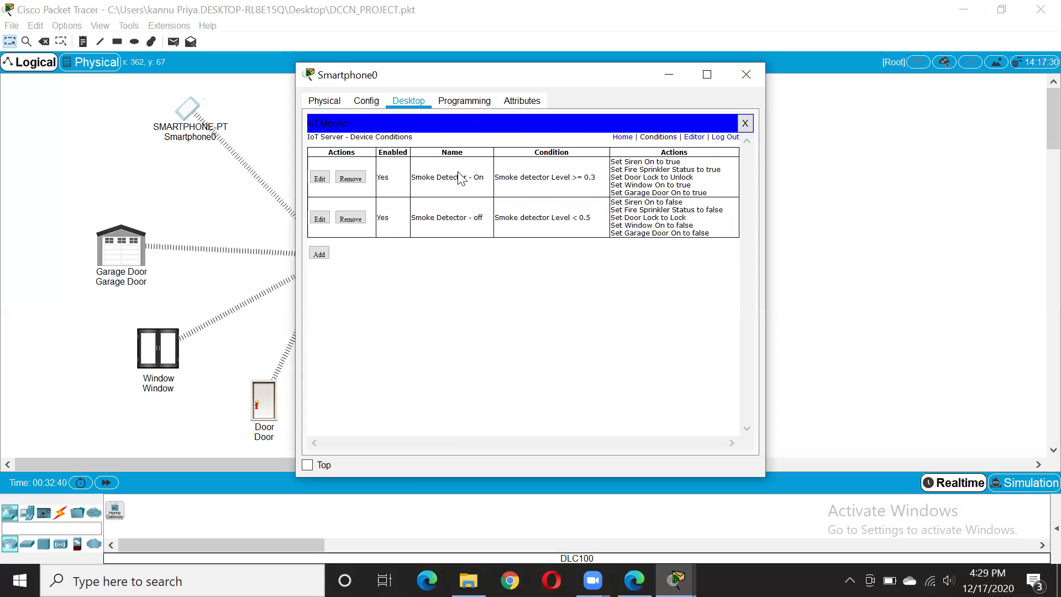
Open the Add Rule dialog twice, repositioning windows, and cancel both times without adding a rule
left_click(319, 254)
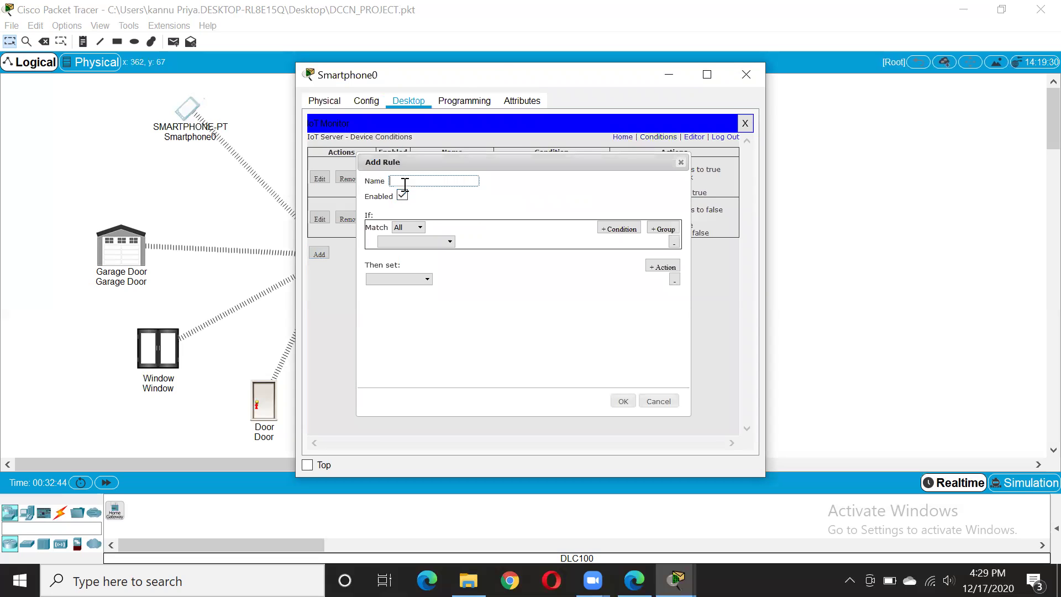
left_click_drag(462, 161, 569, 184)
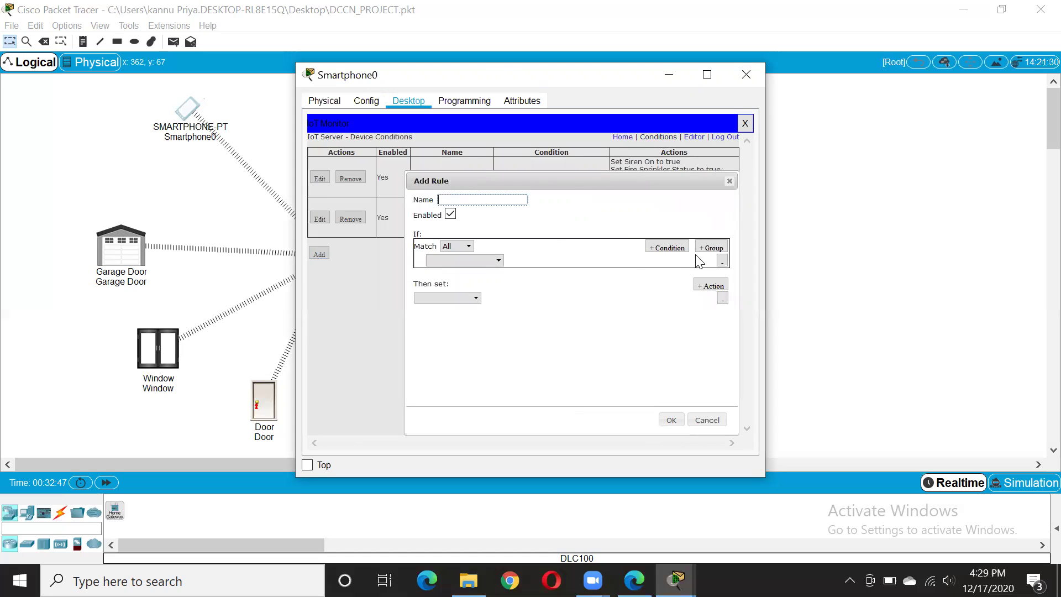
left_click(729, 181)
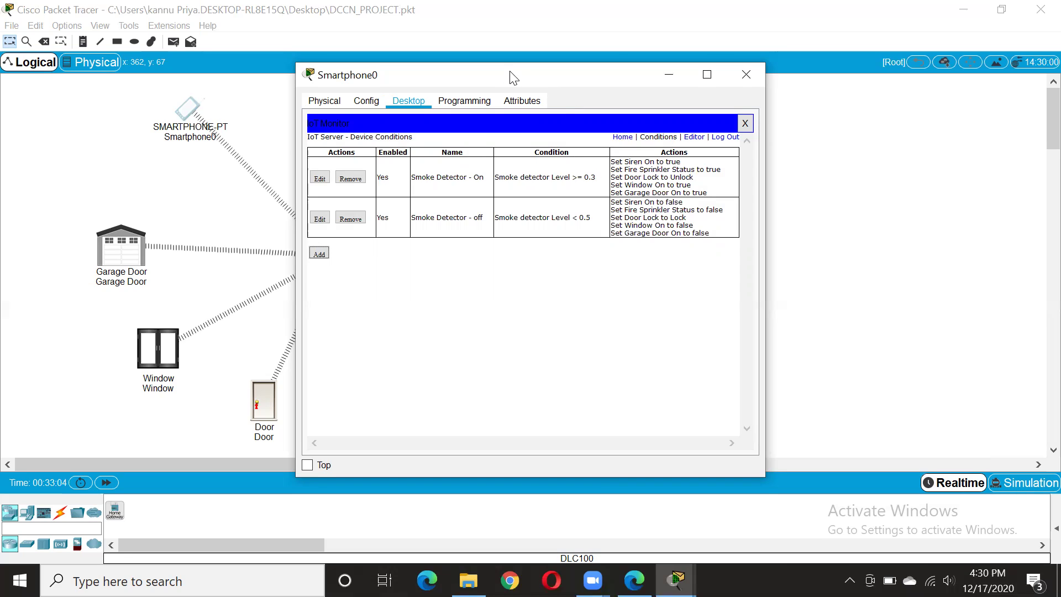
left_click_drag(511, 76, 511, 90)
left_click(319, 266)
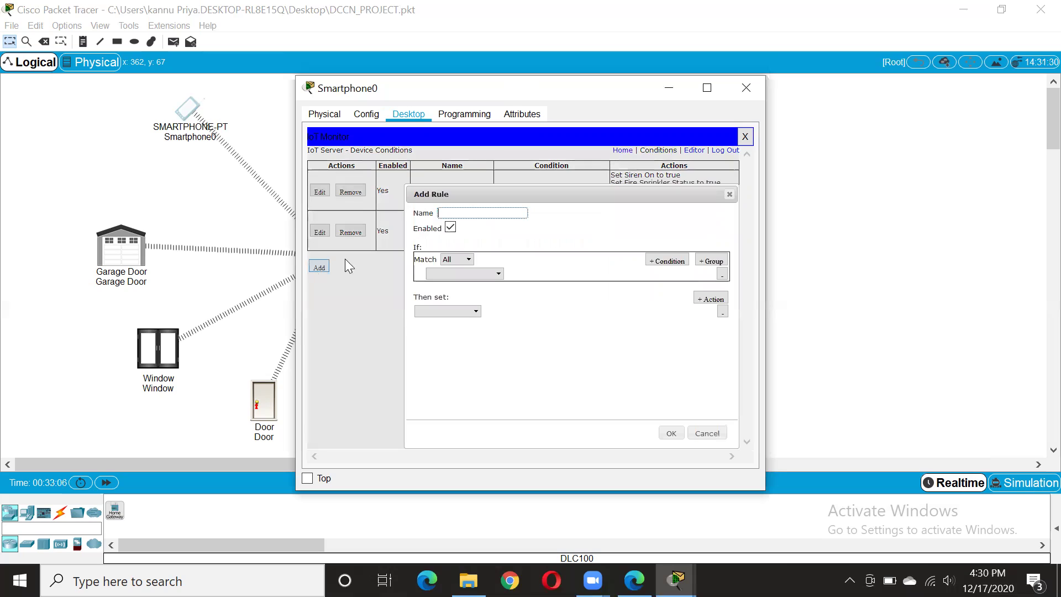
left_click(729, 194)
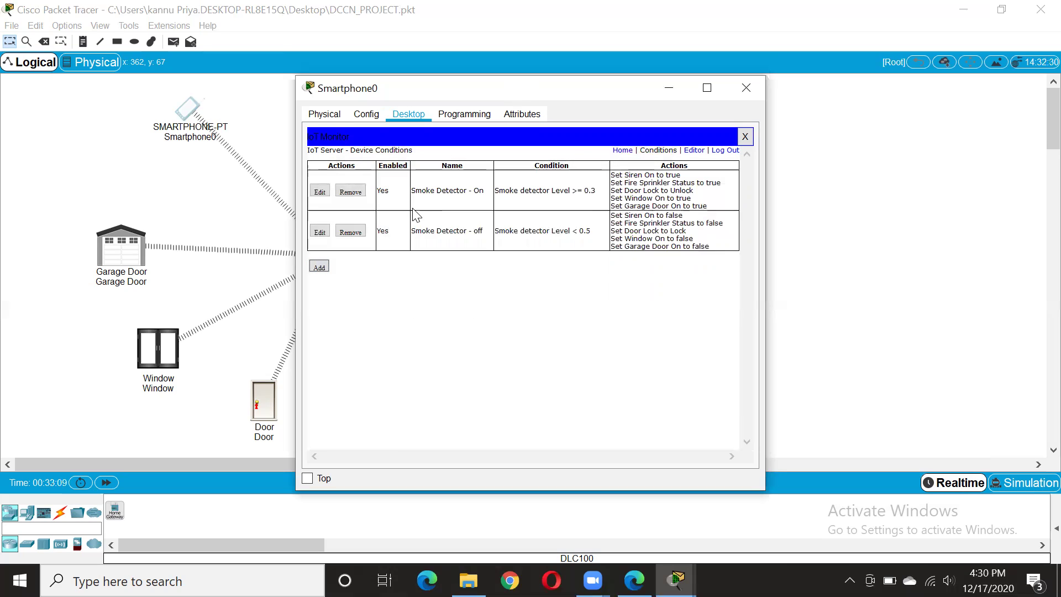
Edit the Smoke Detector - On rule, keeping All, Smoke detector and >= in its condition, and add an action row
left_click(326, 193)
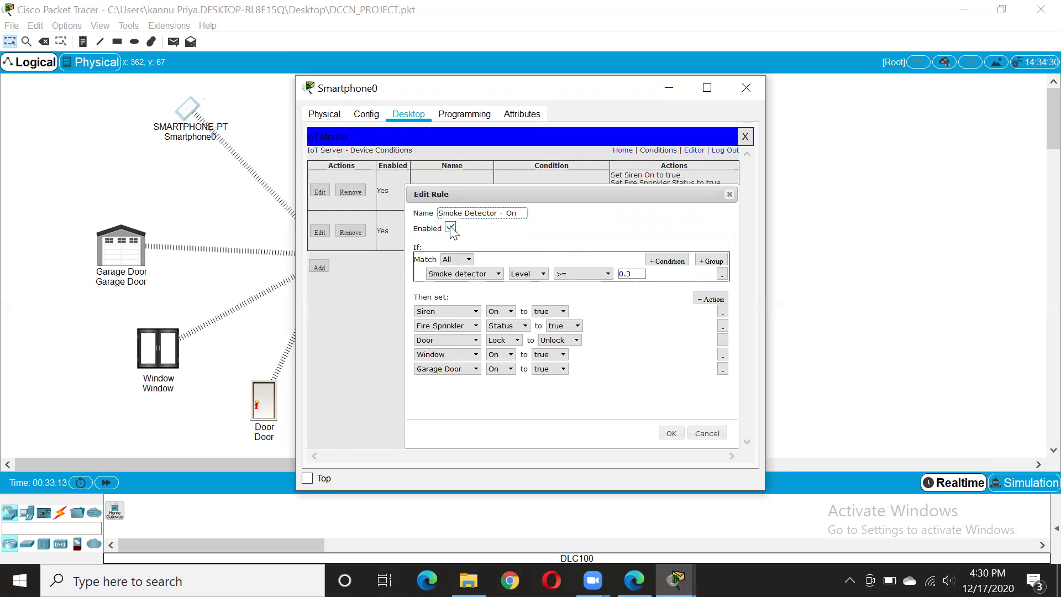
left_click(456, 261)
left_click(457, 271)
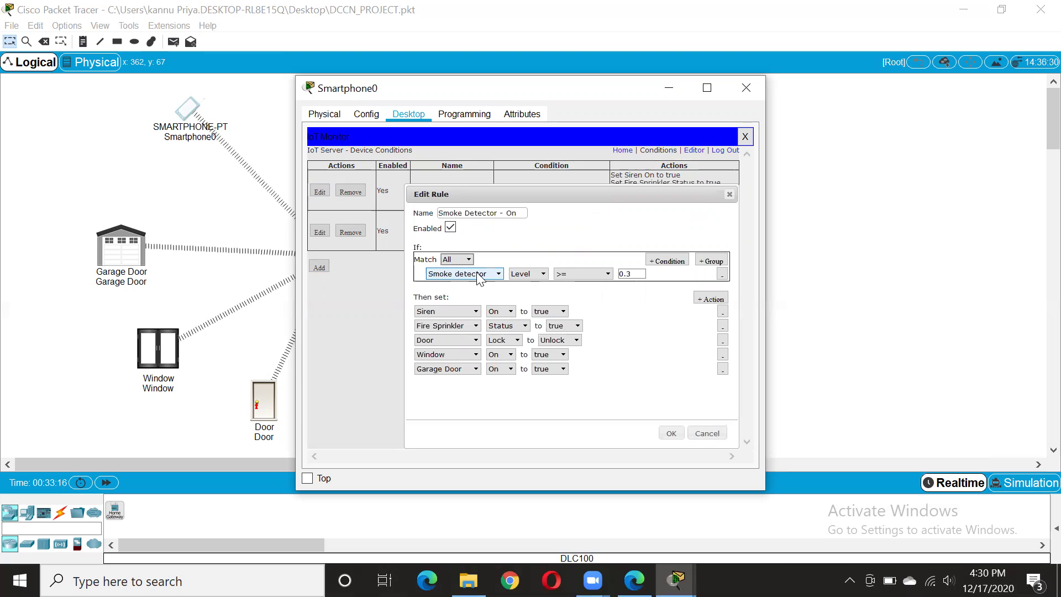
left_click(459, 273)
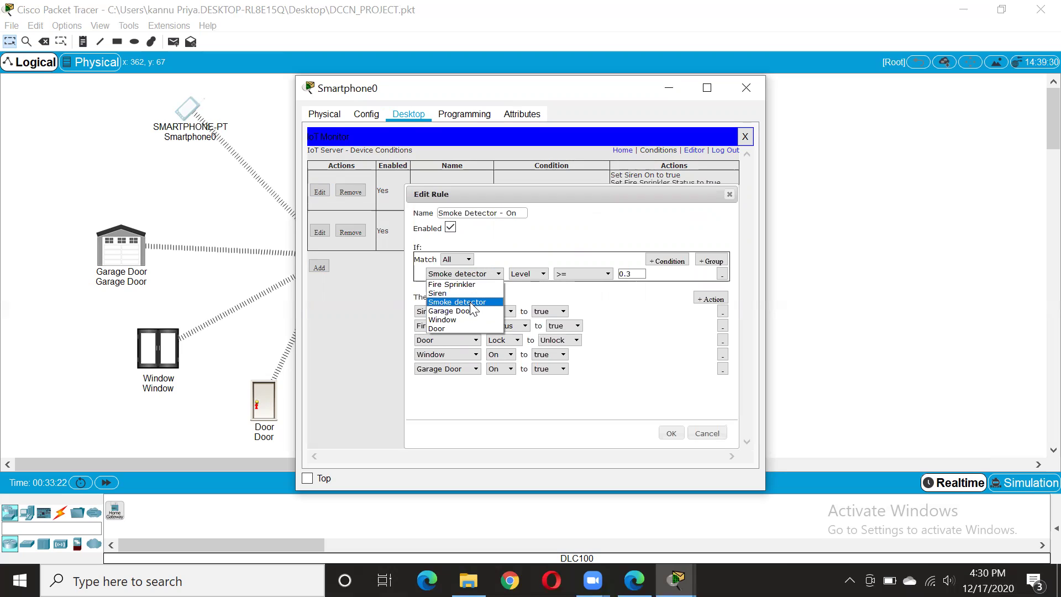
left_click(473, 303)
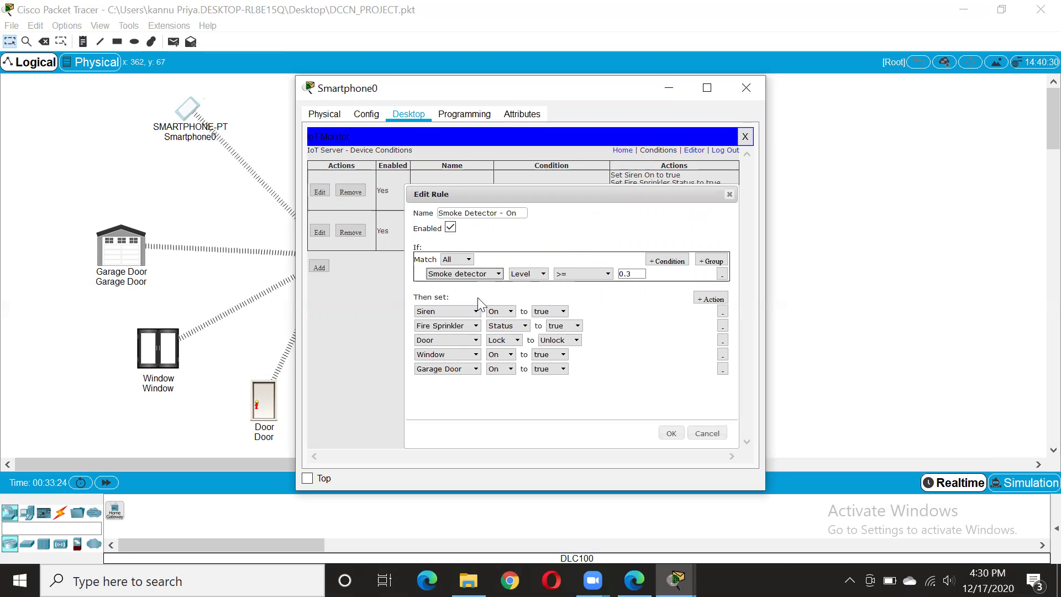
left_click(540, 274)
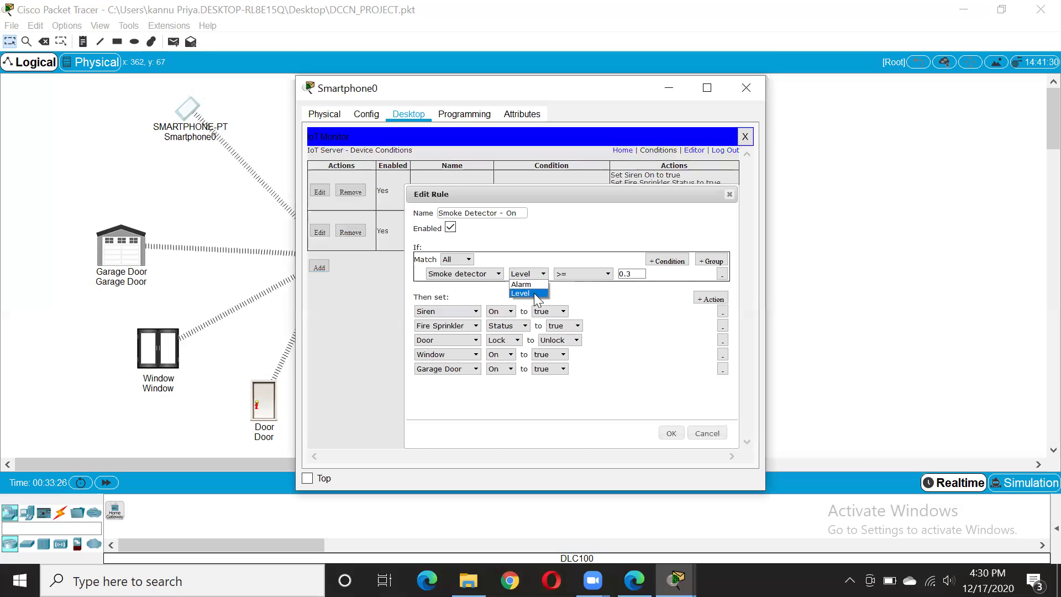
left_click(572, 274)
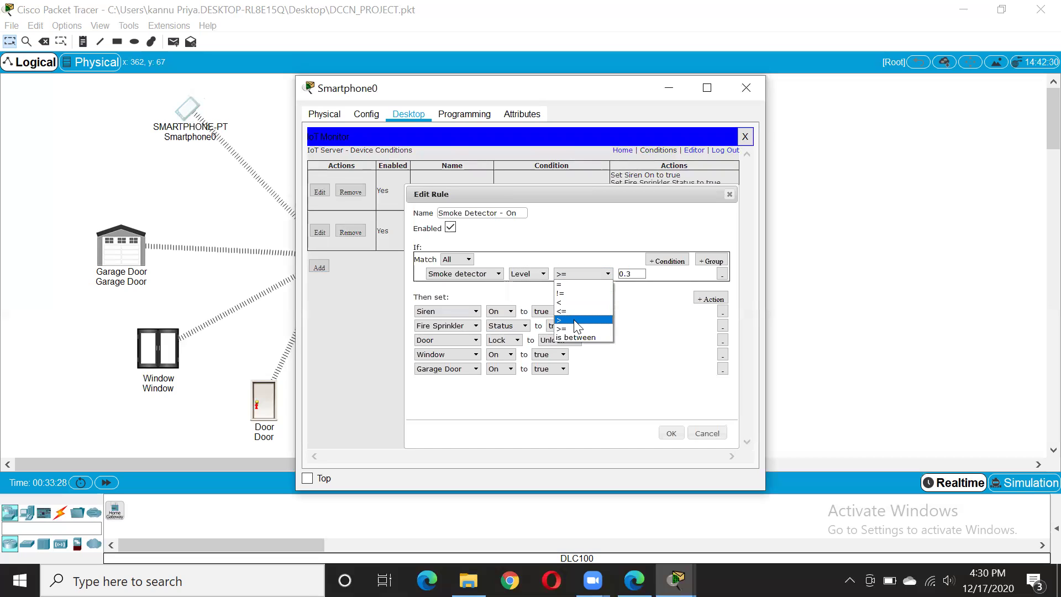
left_click(577, 328)
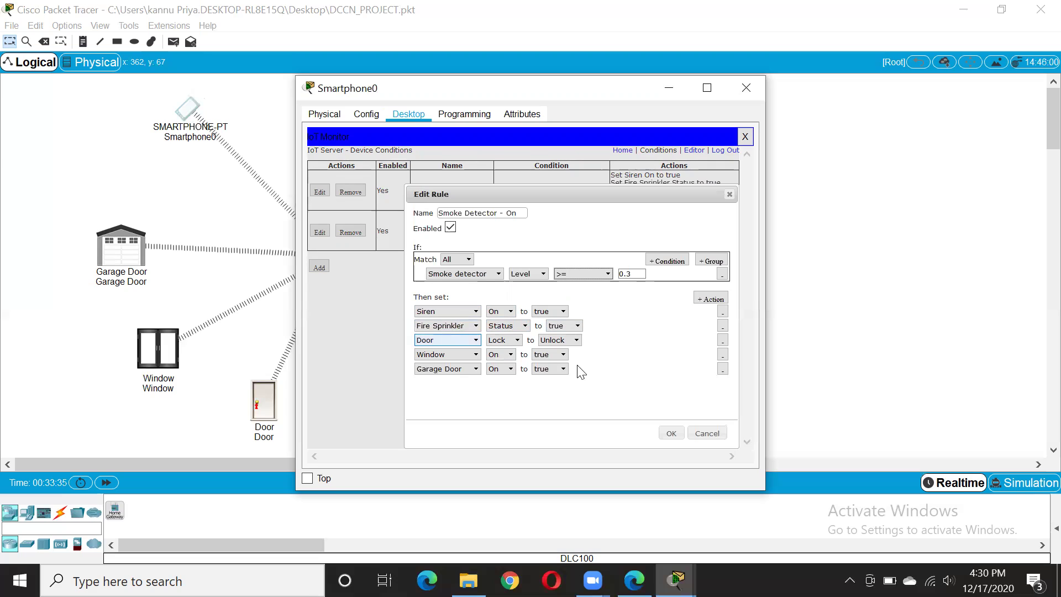
left_click(708, 300)
Add a Siren On action row, then remove the empty row and the duplicate siren action
left_click(707, 301)
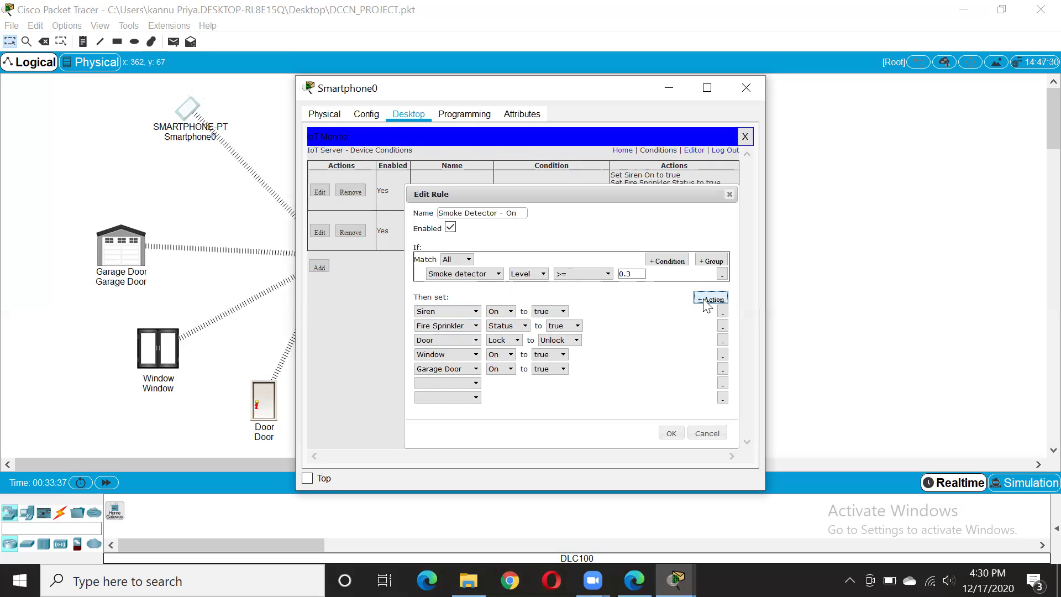
left_click(450, 386)
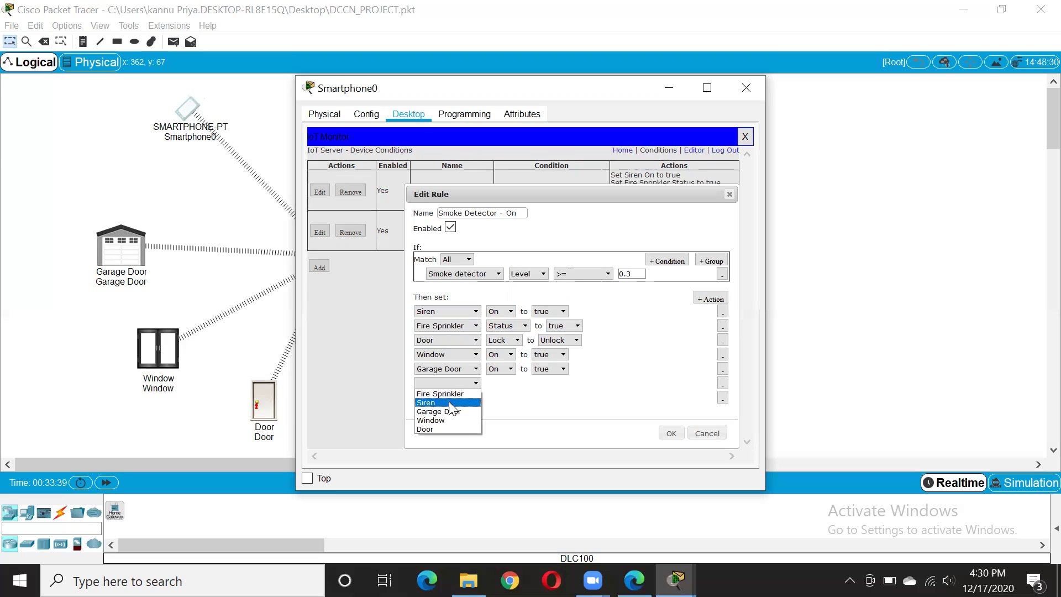
left_click(450, 403)
left_click(500, 386)
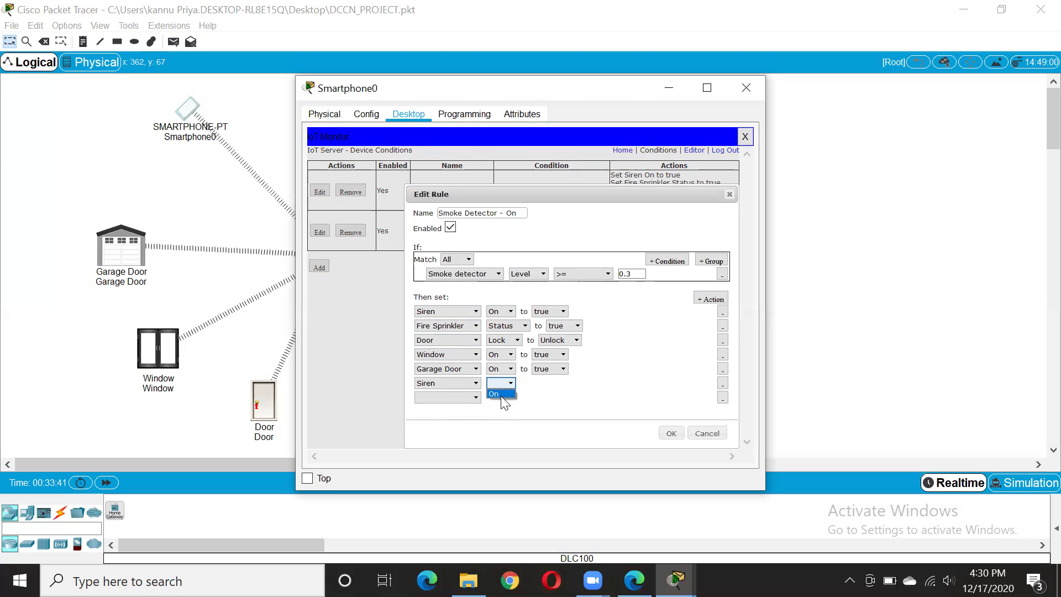
left_click(502, 396)
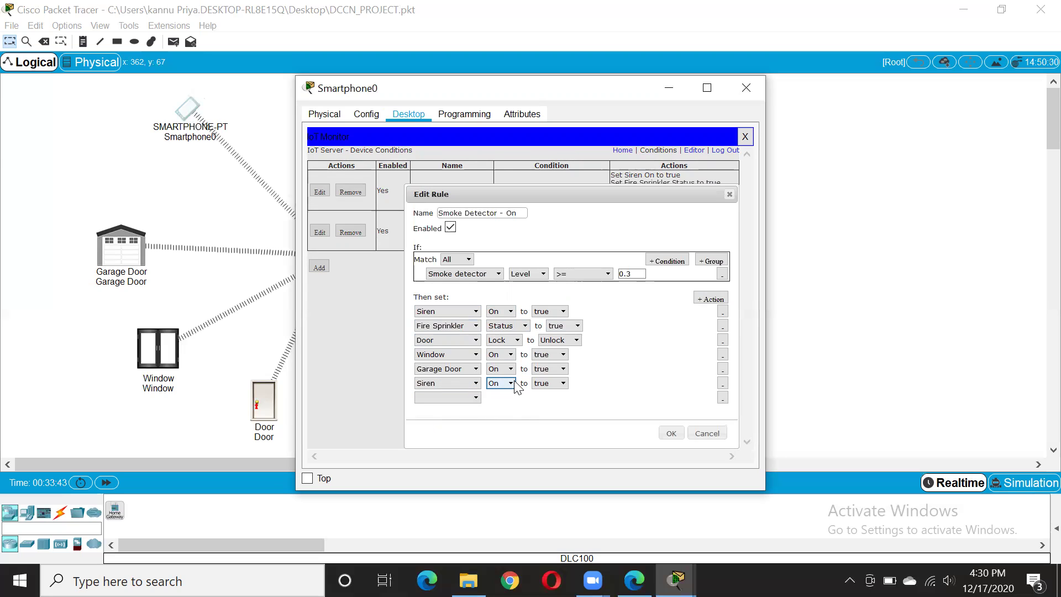
left_click(723, 398)
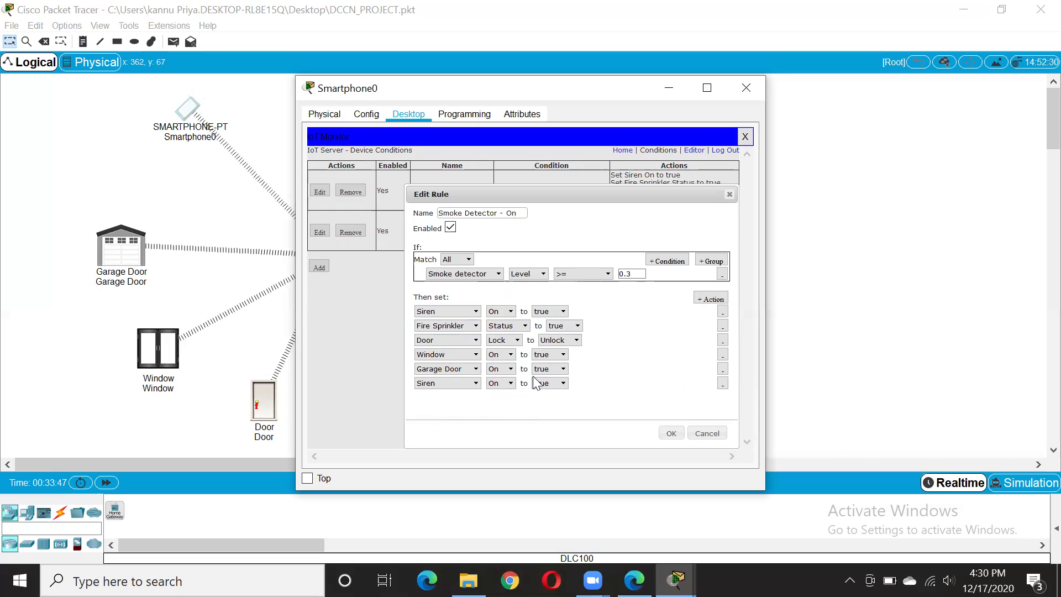
left_click(723, 384)
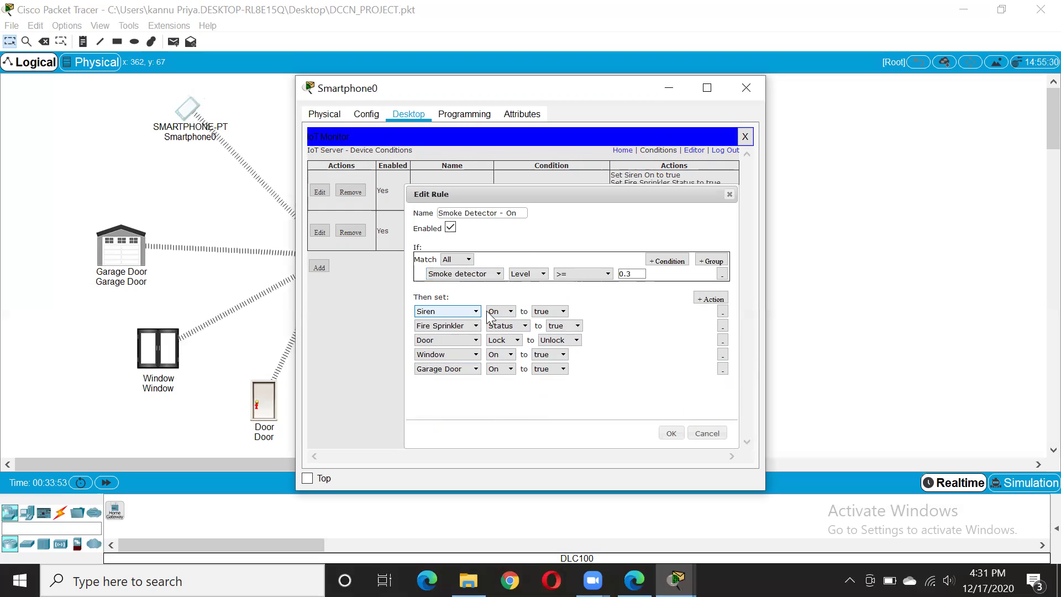
Confirm the first action stays Siren On and the threshold stays 0.3, then close the rule editor
left_click(470, 312)
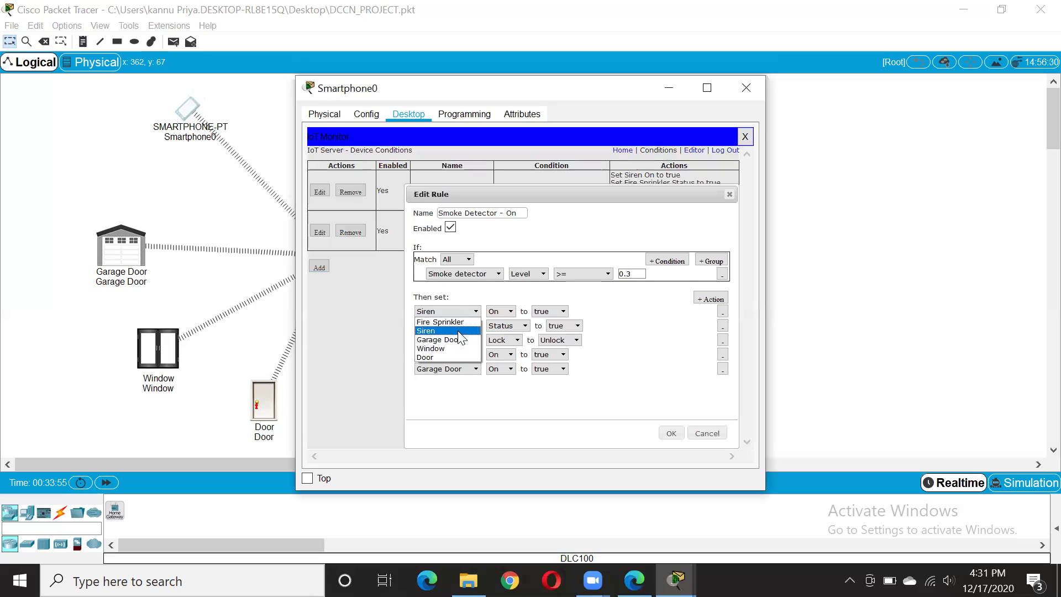
left_click(460, 331)
left_click(503, 318)
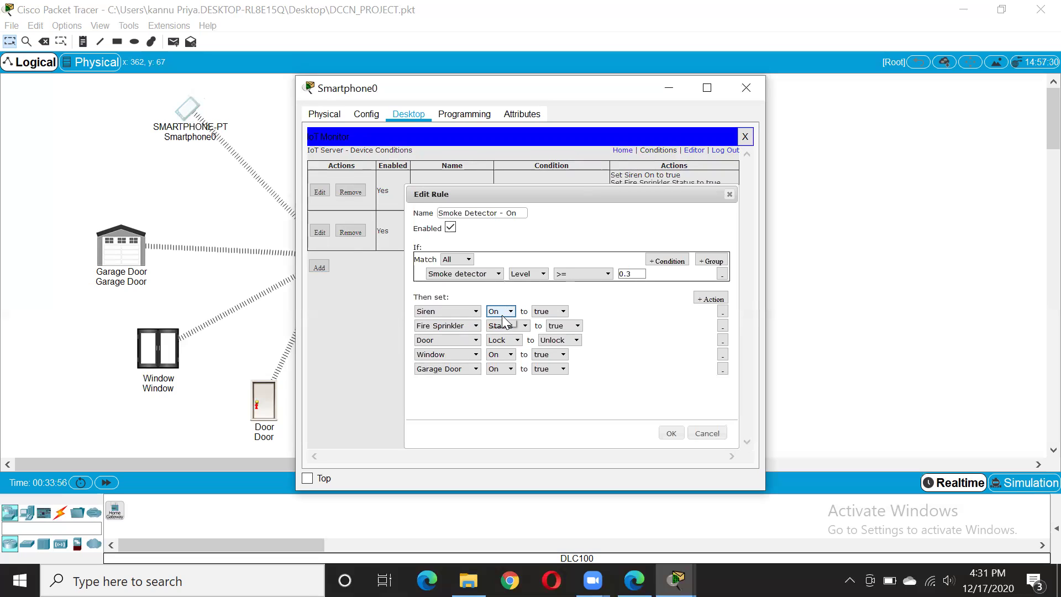
left_click(500, 327)
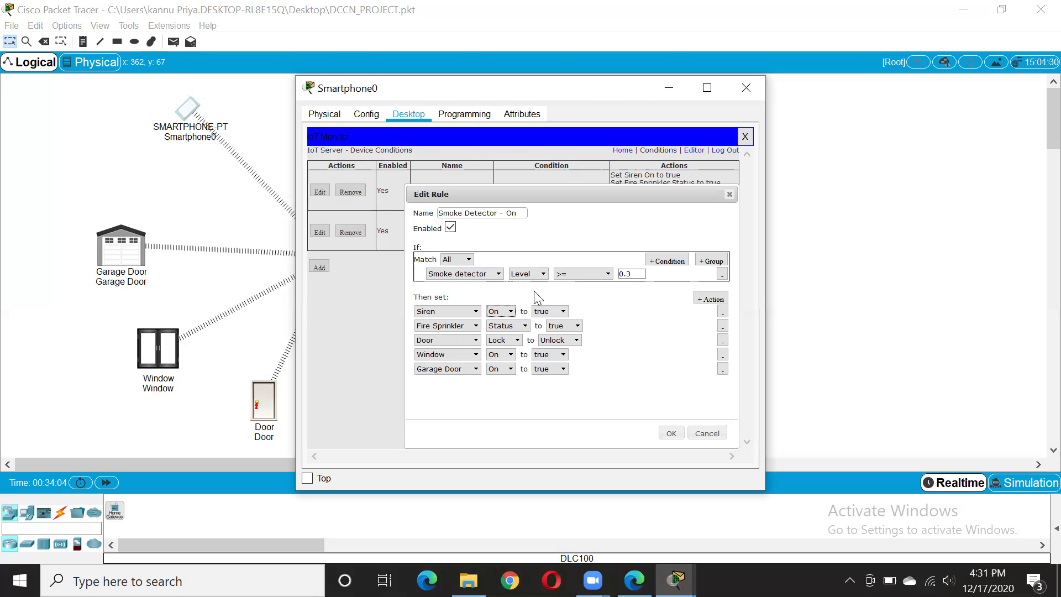
left_click(632, 274)
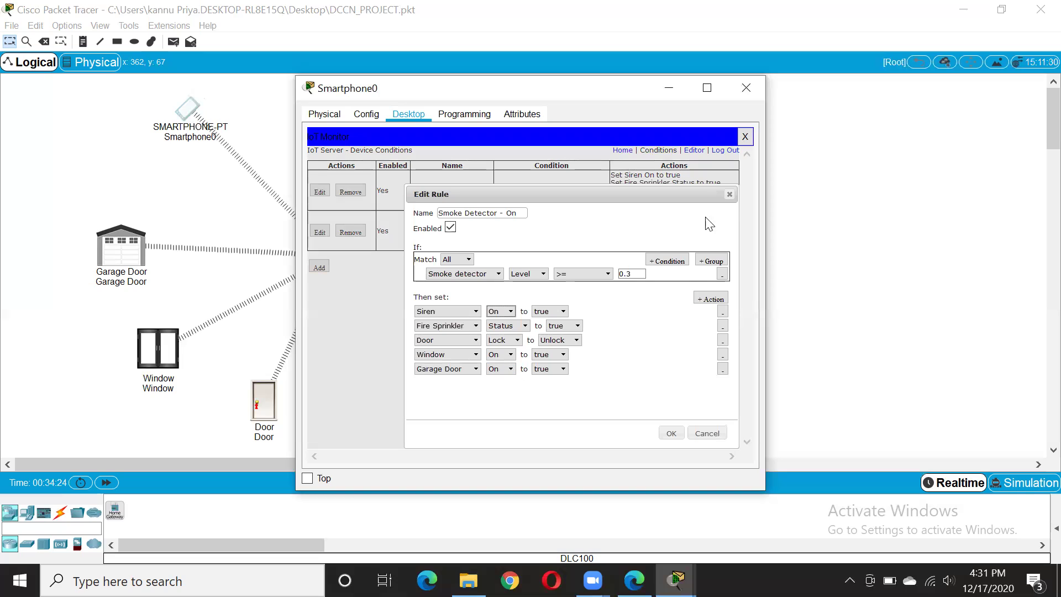
left_click(729, 194)
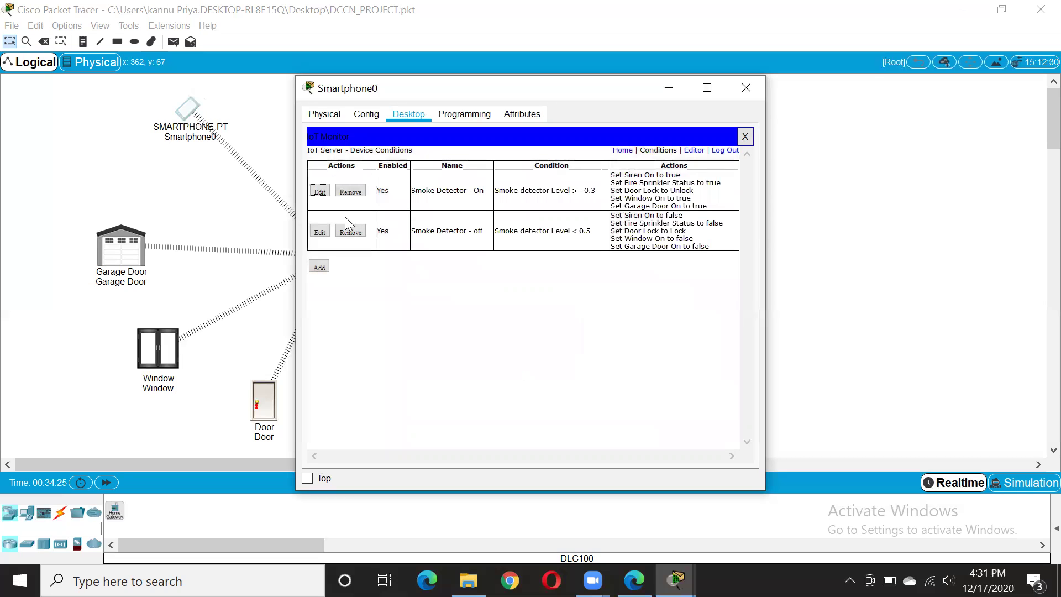
Change the Smoke Detector - off rule's smoke threshold from 0.5 to 0.3 and save it
left_click(320, 232)
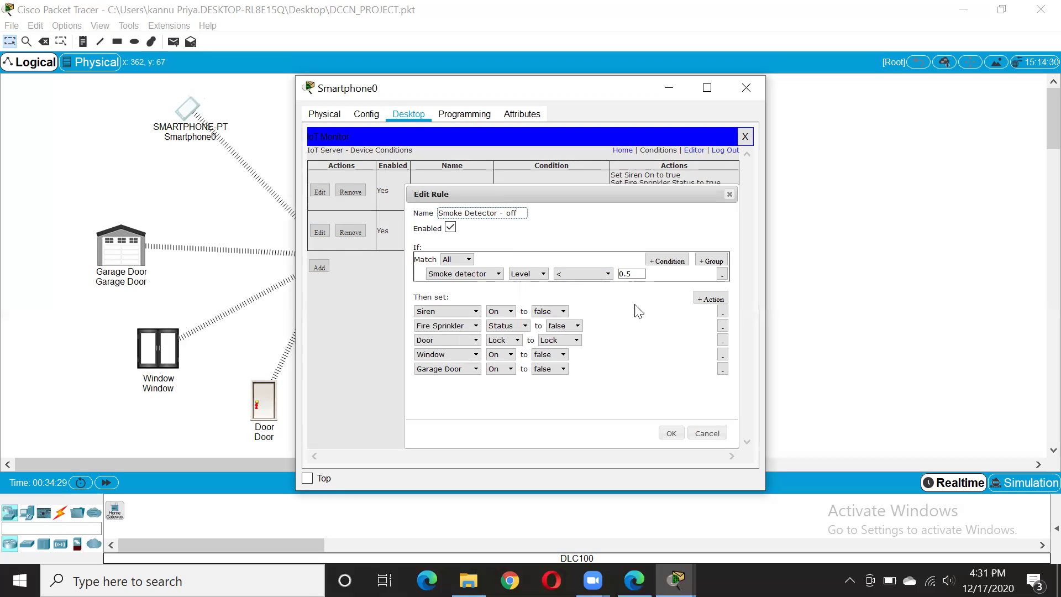
left_click(640, 274)
left_click(670, 433)
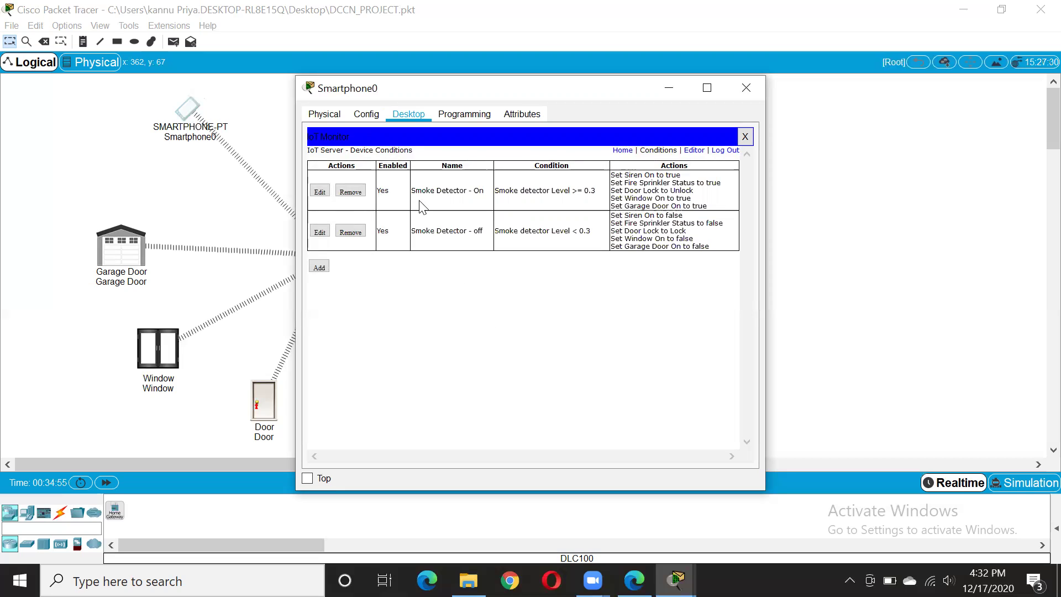
left_click(363, 119)
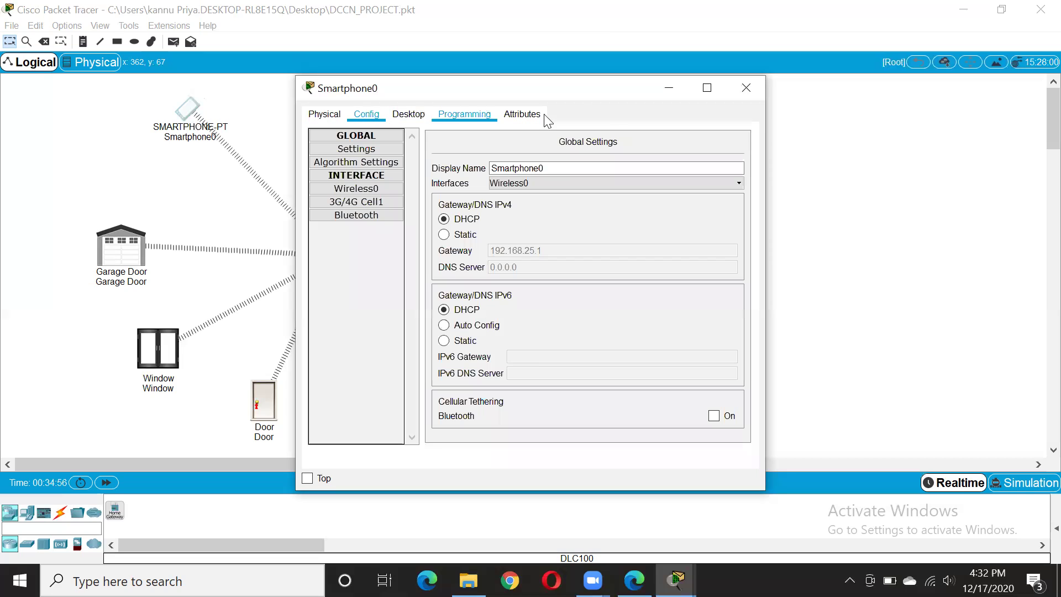
Close Smartphone0 and open and close the IoT5 car's settings twice
left_click(747, 86)
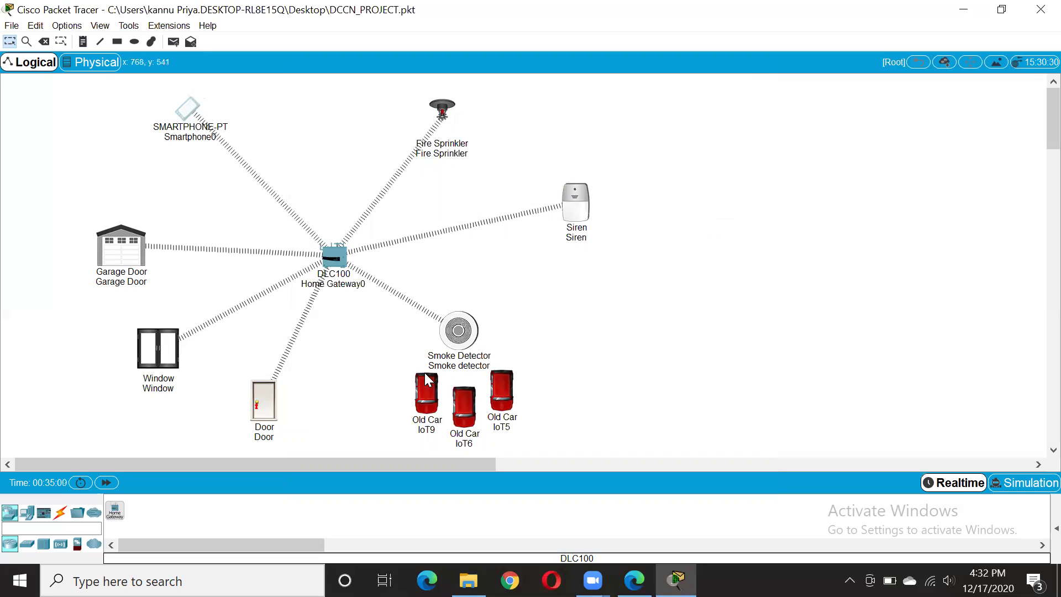
mouse_move(428, 378)
mouse_move(500, 371)
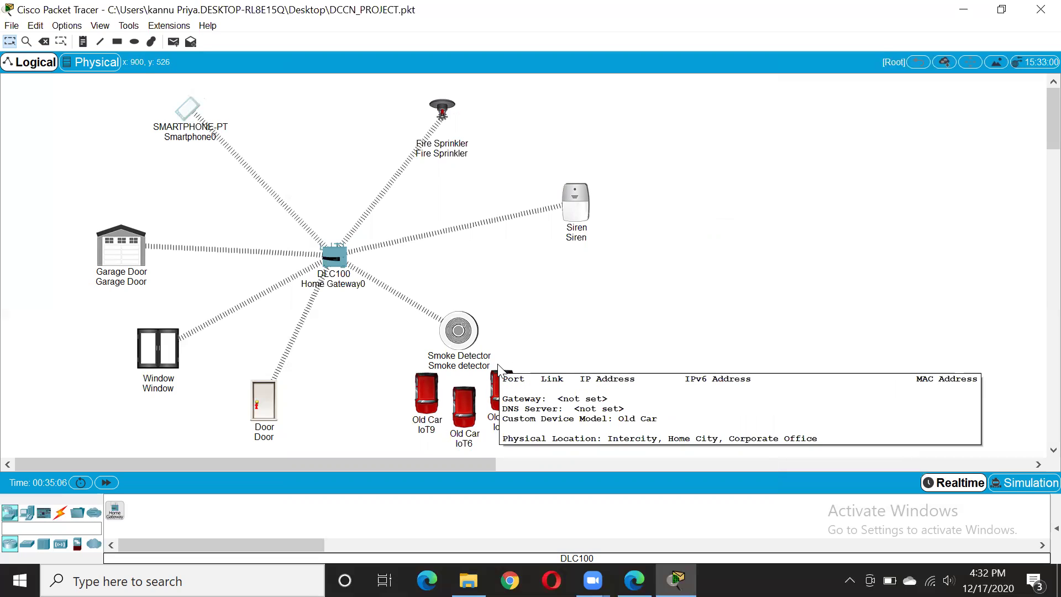
left_click(497, 364)
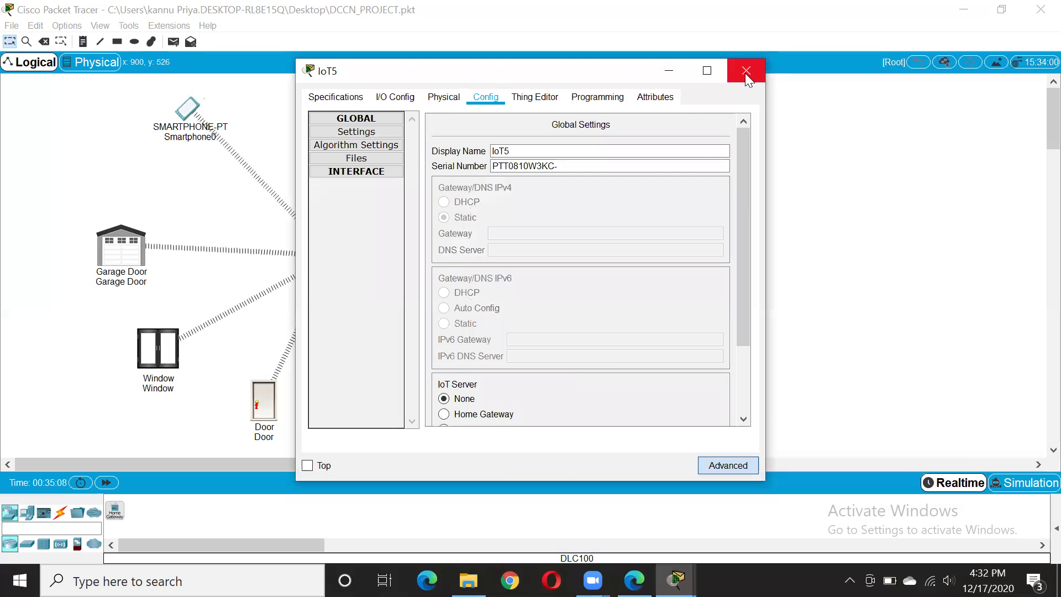
left_click(744, 72)
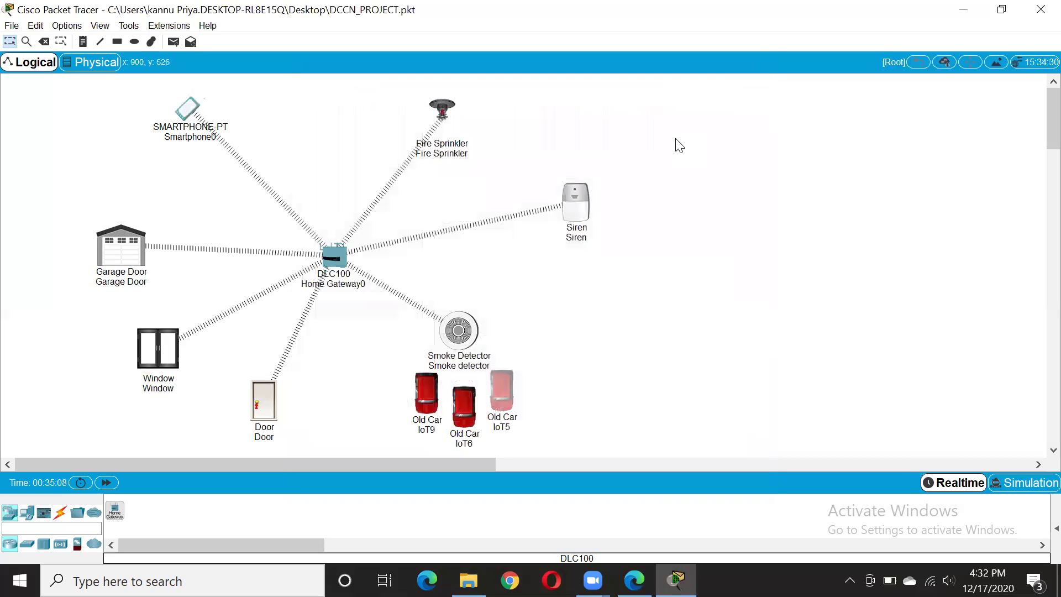
left_click(494, 366)
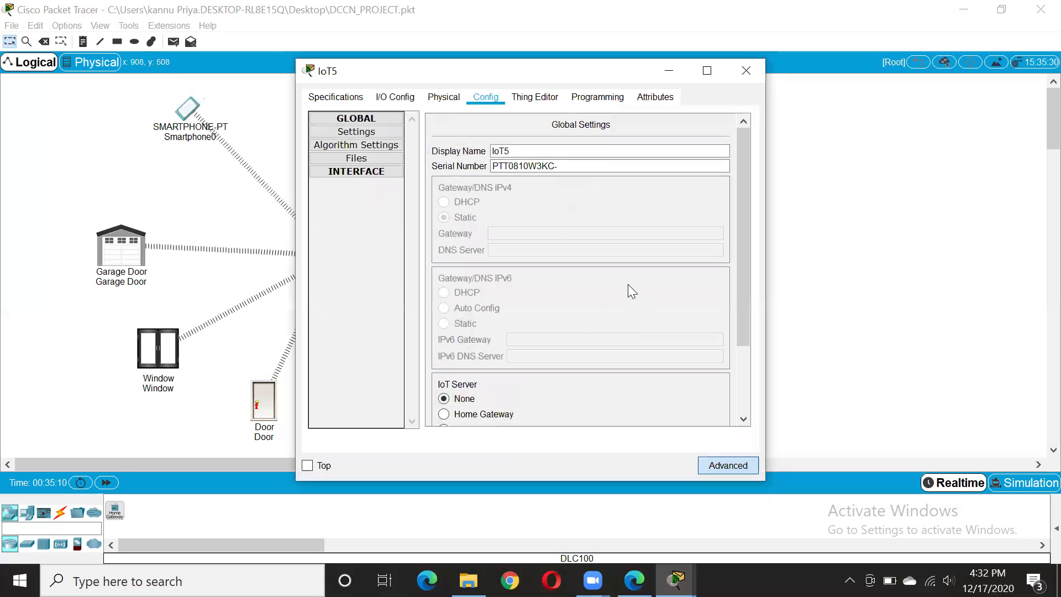
left_click(758, 67)
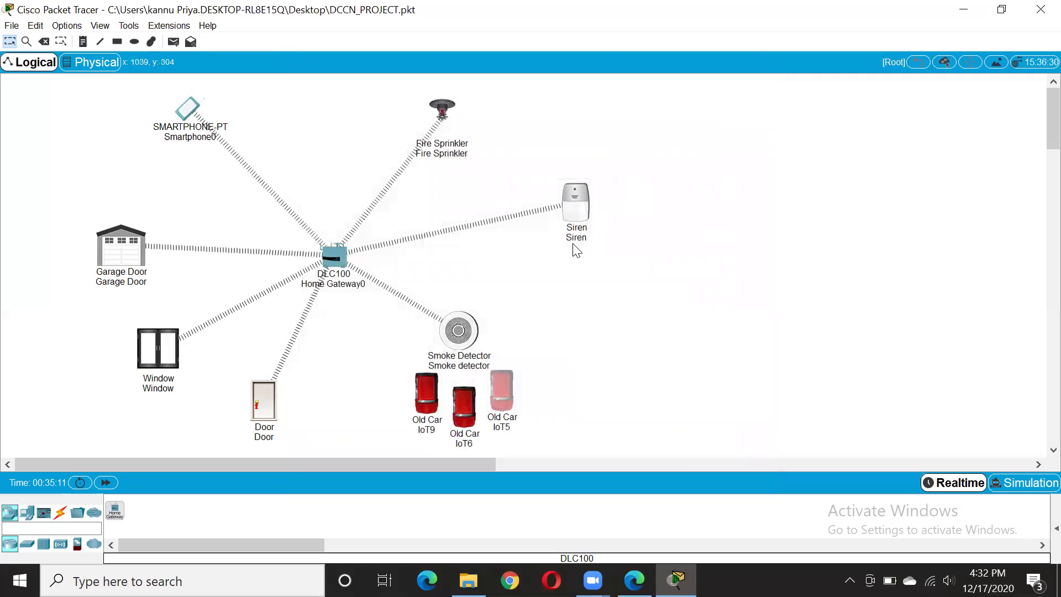
Start Old Car IoT5 so it emits smoke, then open and close the IoT6 car's settings
left_click(501, 372, "alt")
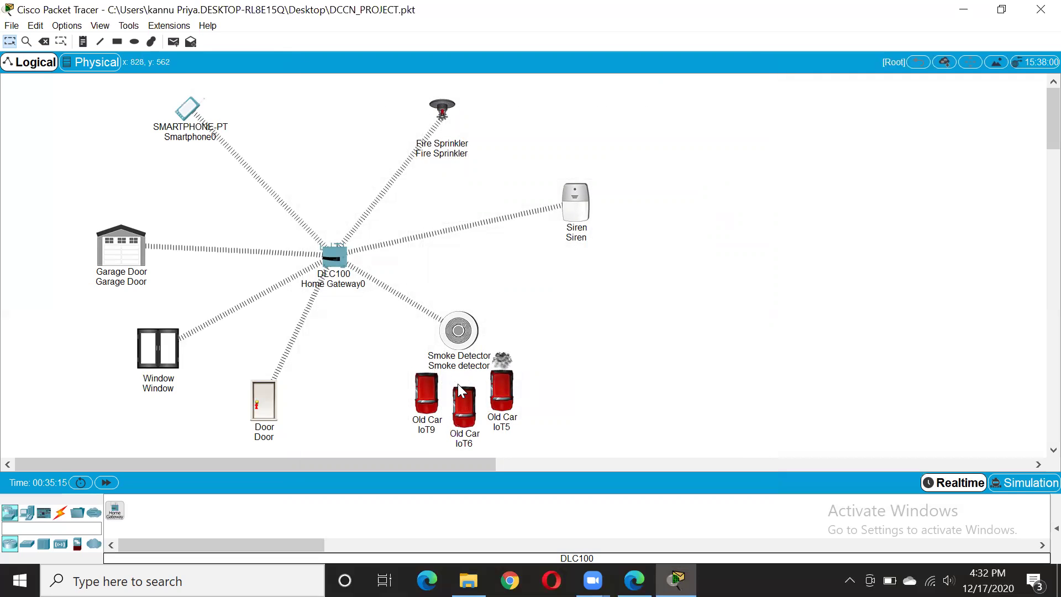
mouse_move(459, 389)
left_click(464, 381)
left_click(731, 77)
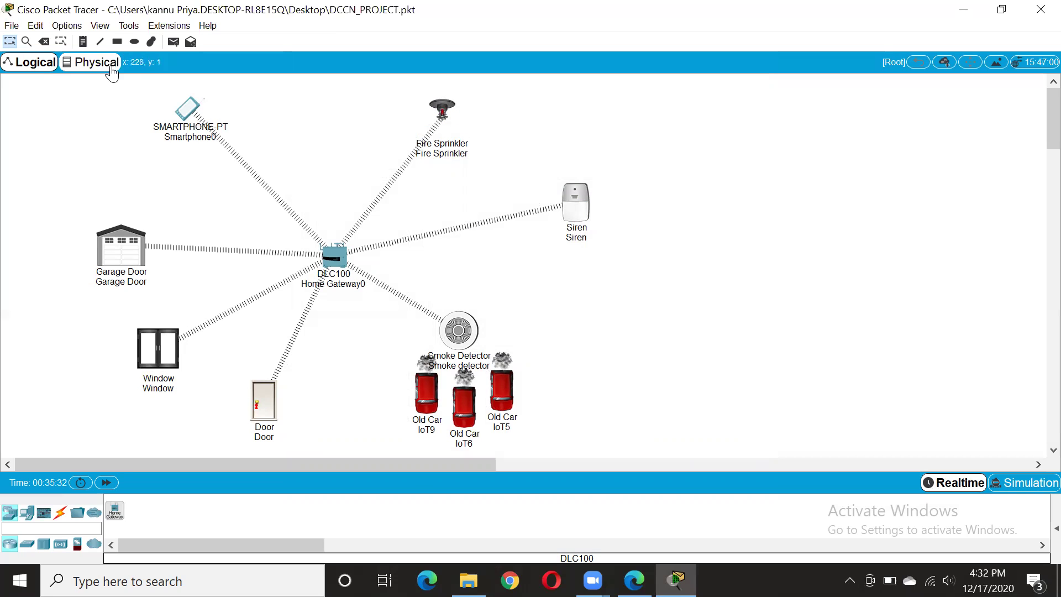
left_click(189, 115)
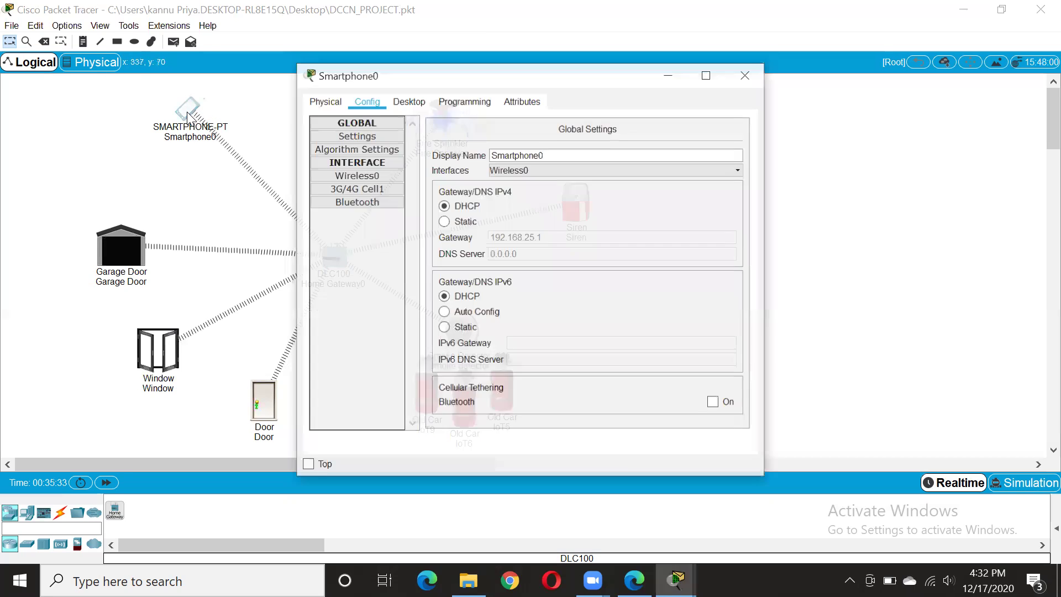
left_click(416, 103)
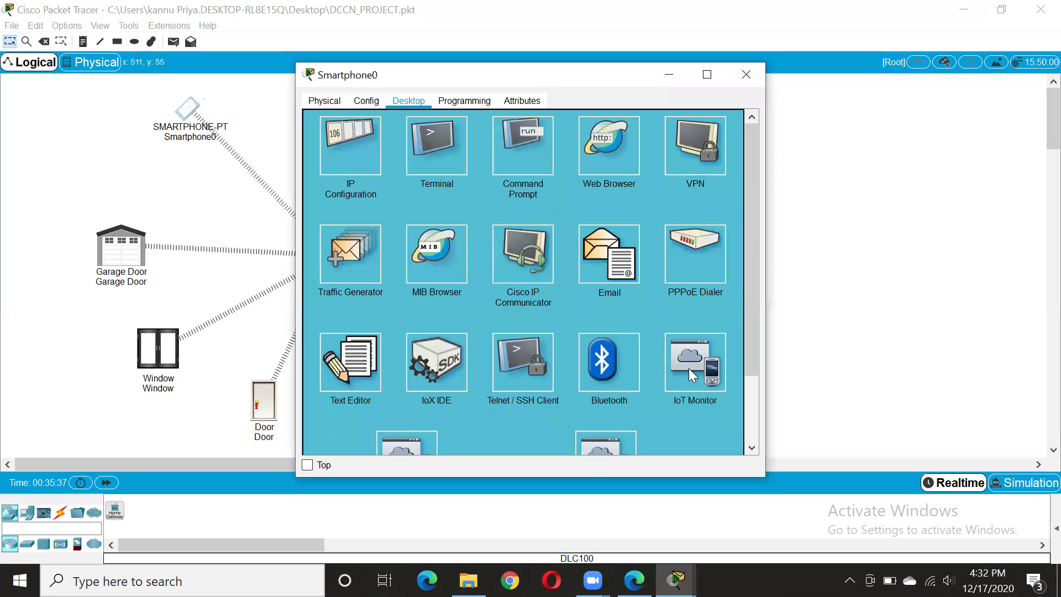
left_click(367, 101)
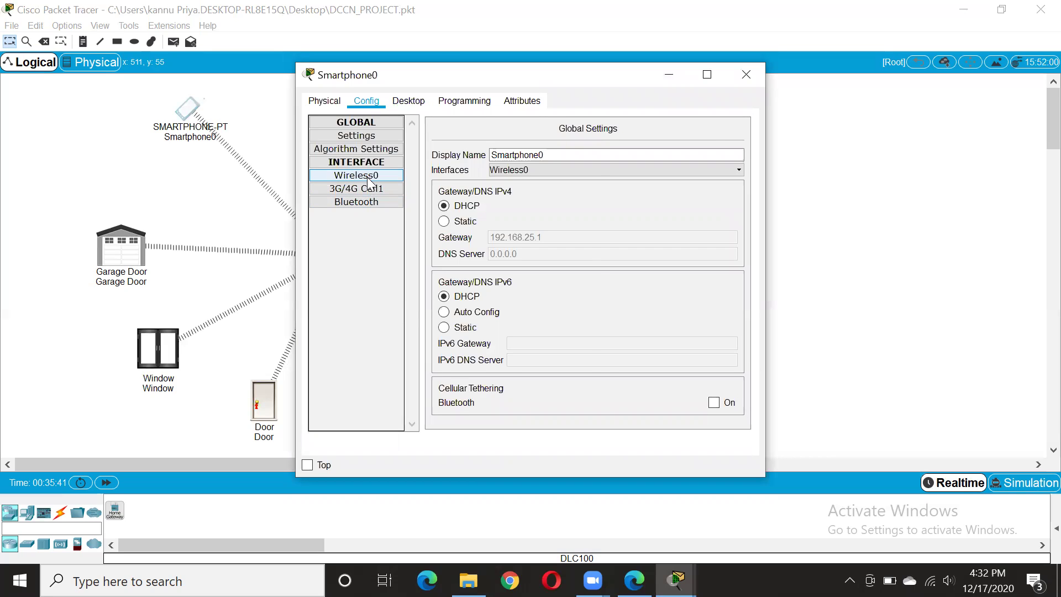
left_click(367, 177)
left_click(401, 100)
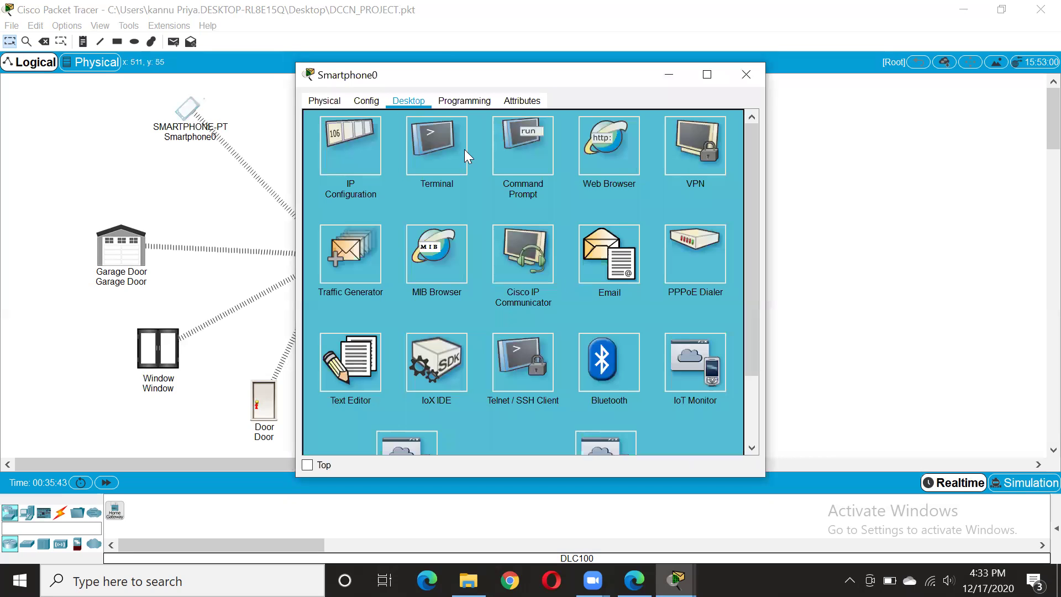
left_click(681, 350)
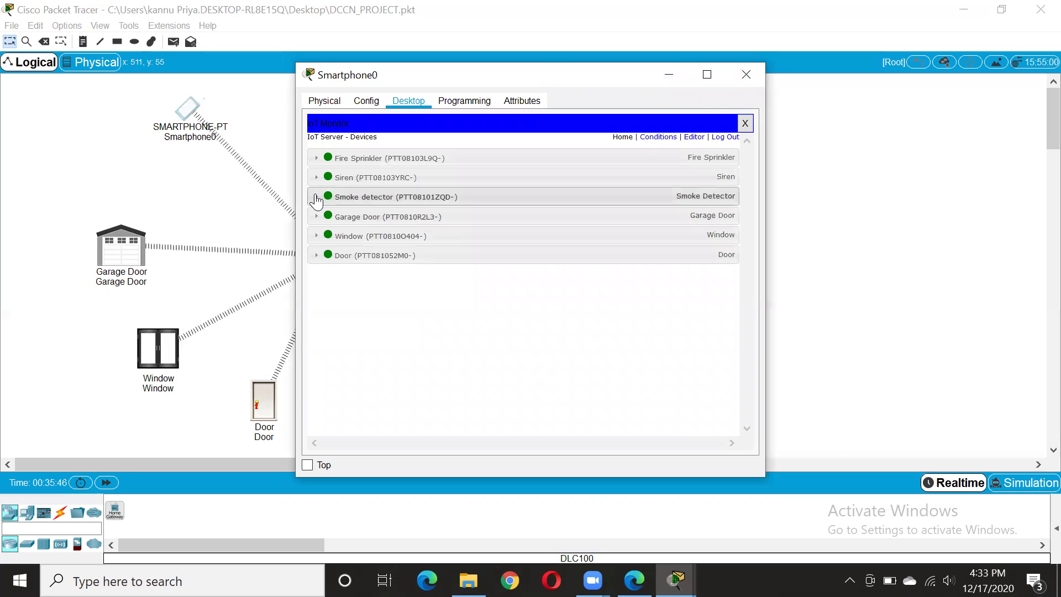
left_click(316, 197)
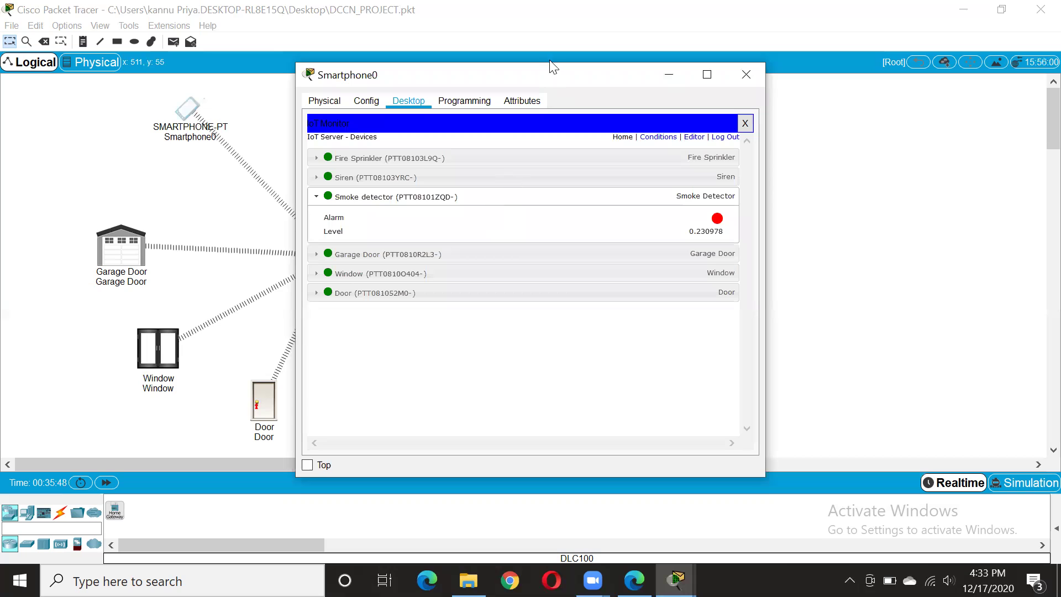
left_click_drag(551, 75, 794, 78)
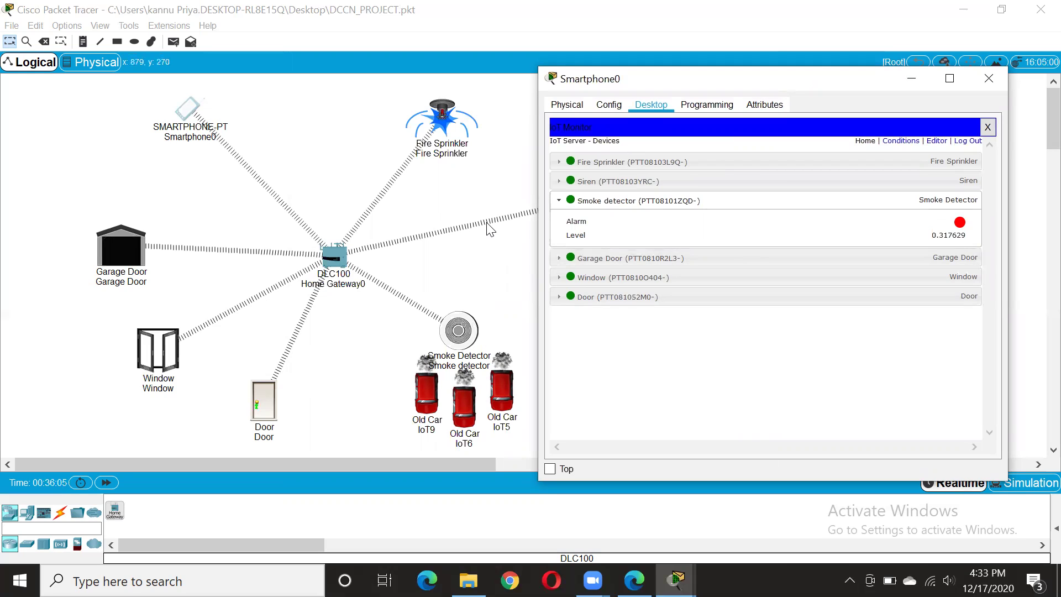
left_click(989, 78)
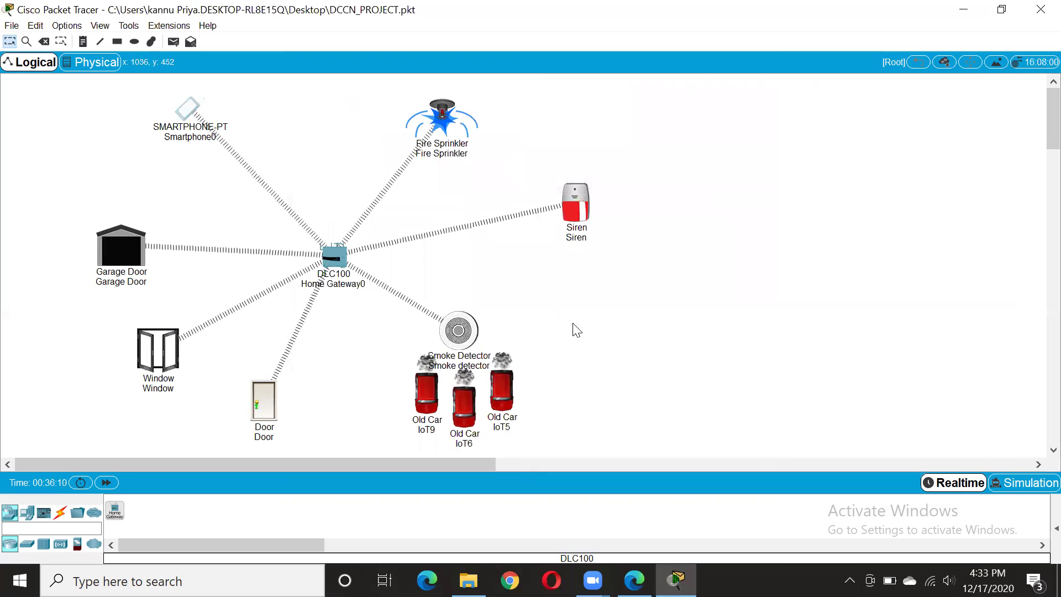